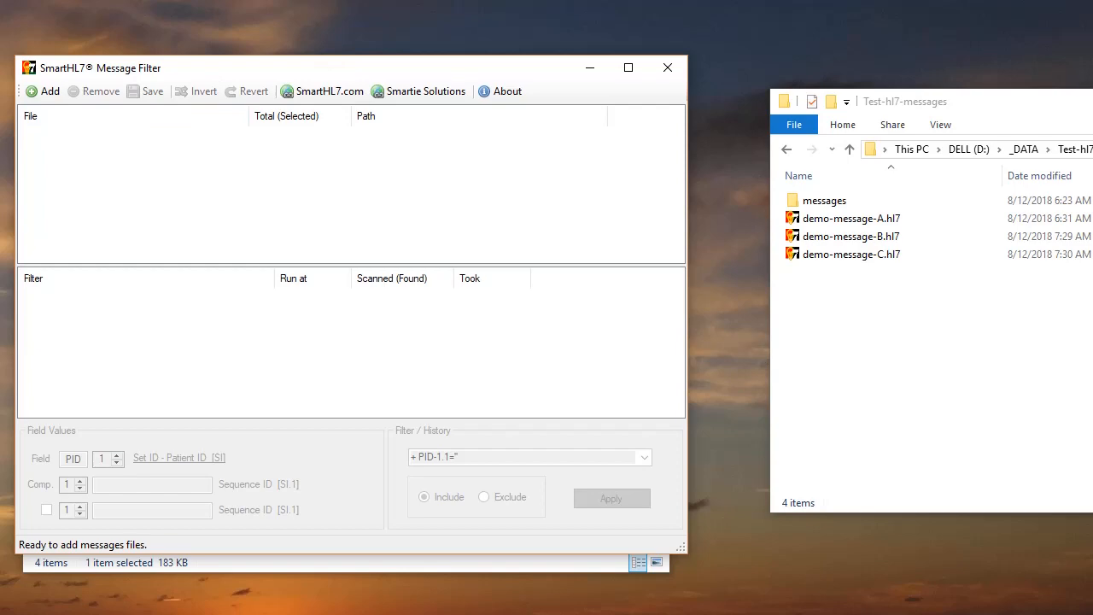
- Switch to the browser and review the Message Filter section on the smarthl7.com tools page
{"action": "key", "text": "alt+Tab"}
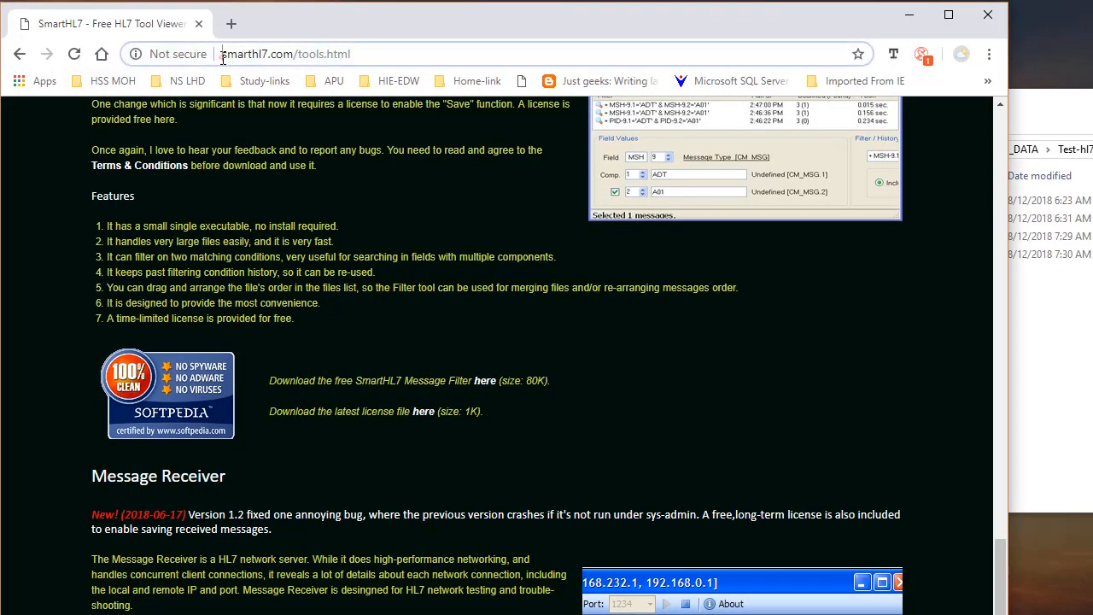
{"action": "left_click_drag", "start_coordinate": [222, 57], "coordinate": [294, 57]}
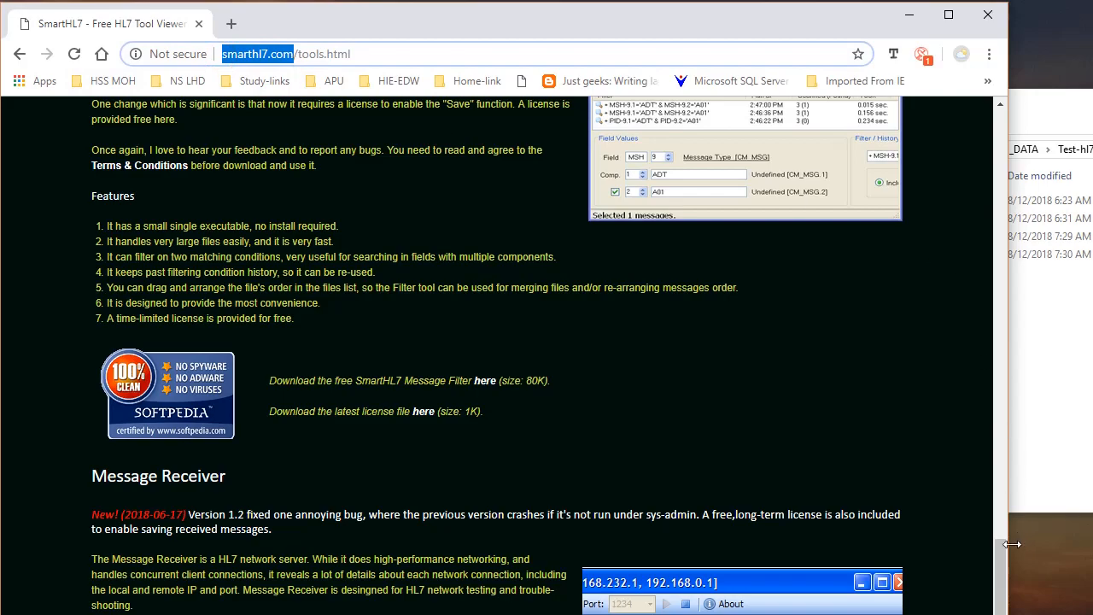
{"action": "left_click_drag", "start_coordinate": [1000, 548], "coordinate": [1041, 117]}
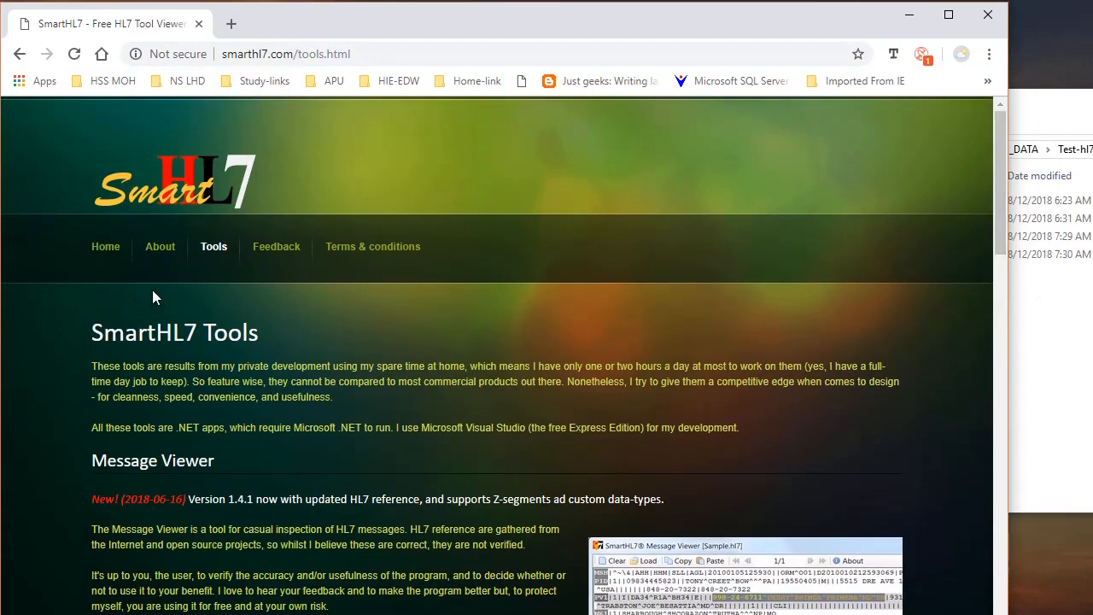
{"action": "left_click", "coordinate": [213, 246]}
{"action": "left_click_drag", "start_coordinate": [994, 187], "coordinate": [979, 579]}
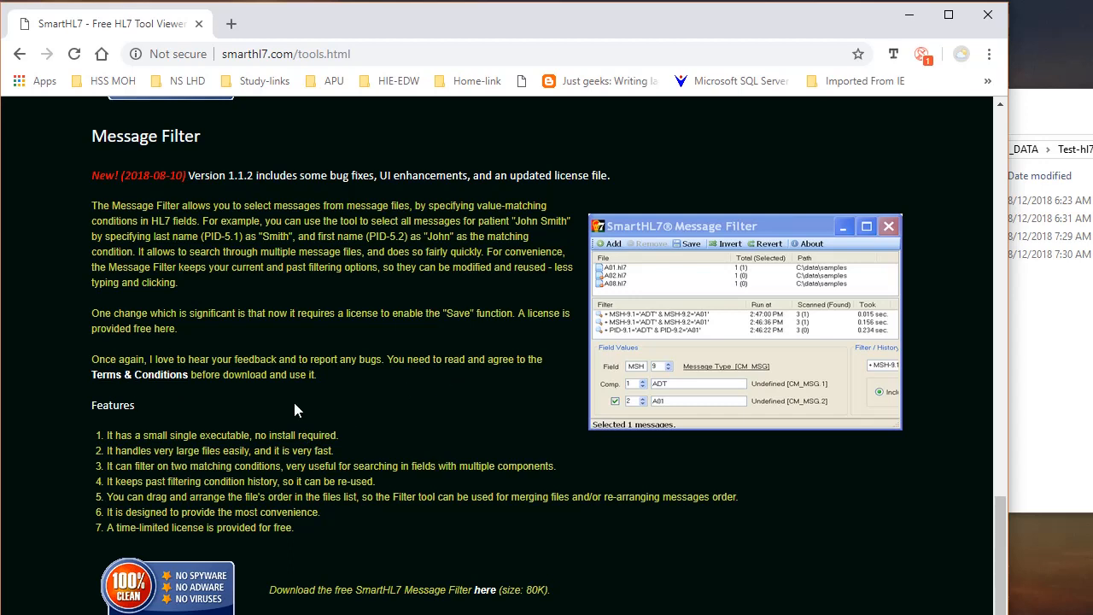
{"action": "scroll", "coordinate": [332, 404], "scroll_direction": "down", "scroll_amount": 1}
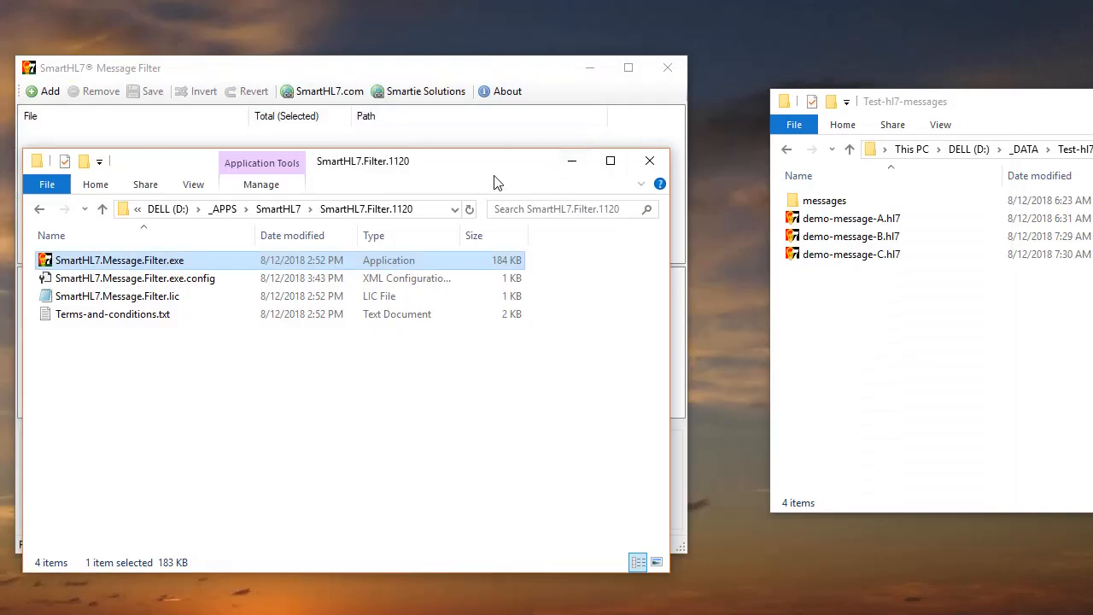
- Launch SmartHL7.Message.Filter.exe from the SmartHL7.Filter.1120 folder
{"action": "left_click", "coordinate": [593, 69]}
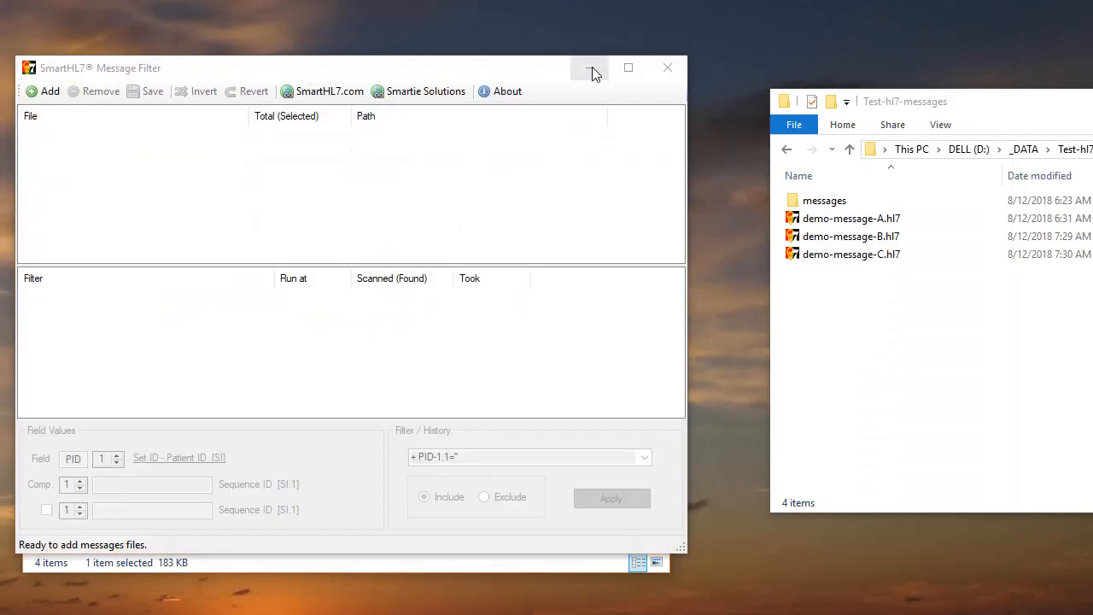
{"action": "left_click_drag", "start_coordinate": [483, 177], "coordinate": [500, 122]}
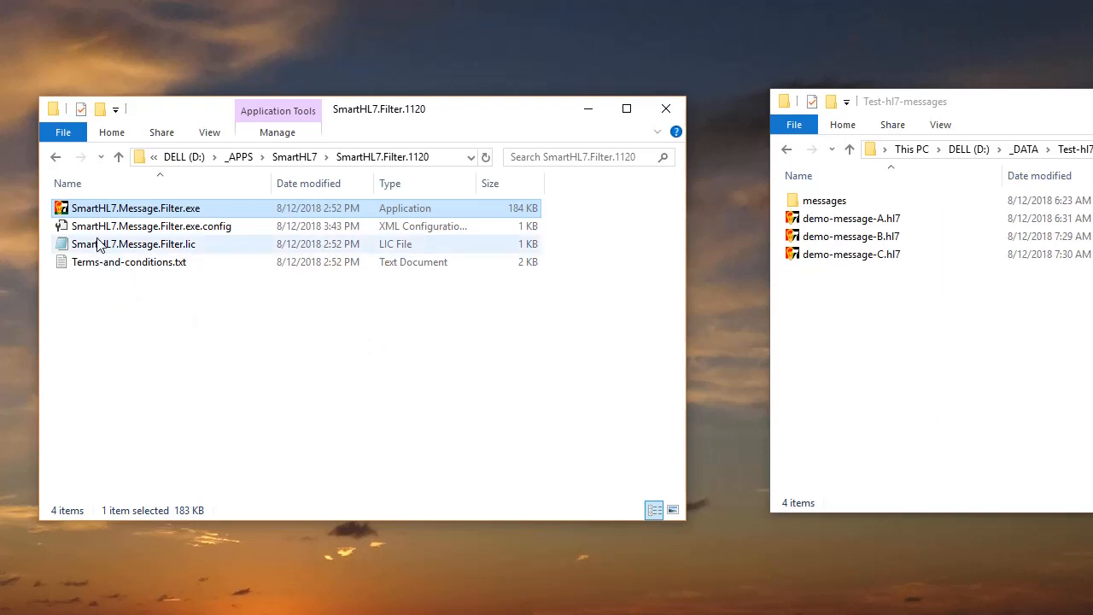
{"action": "mouse_move", "coordinate": [93, 214]}
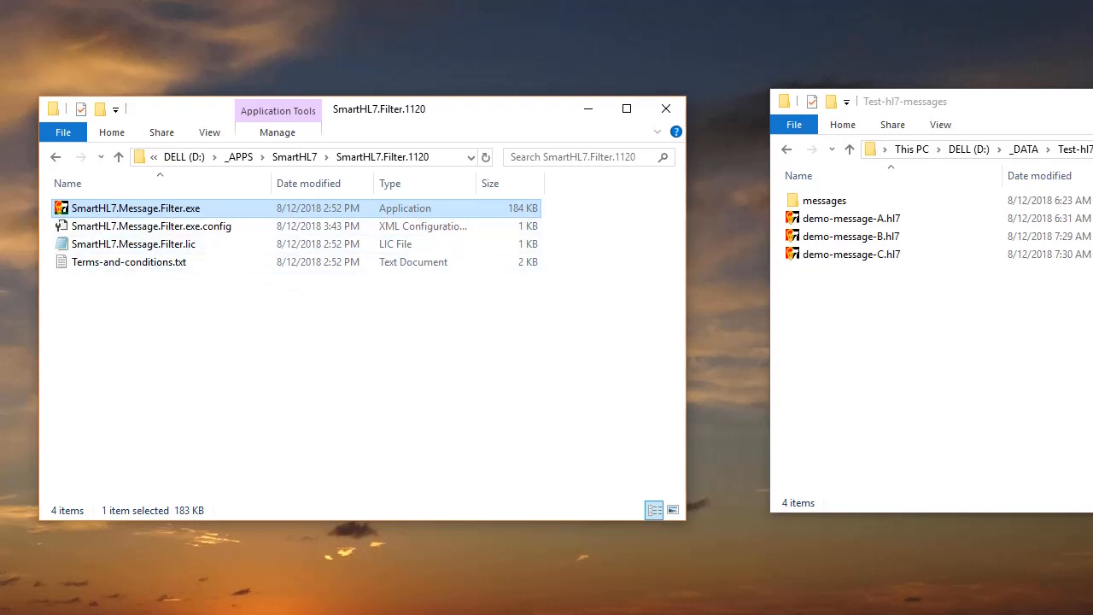
{"action": "double_click", "coordinate": [109, 210]}
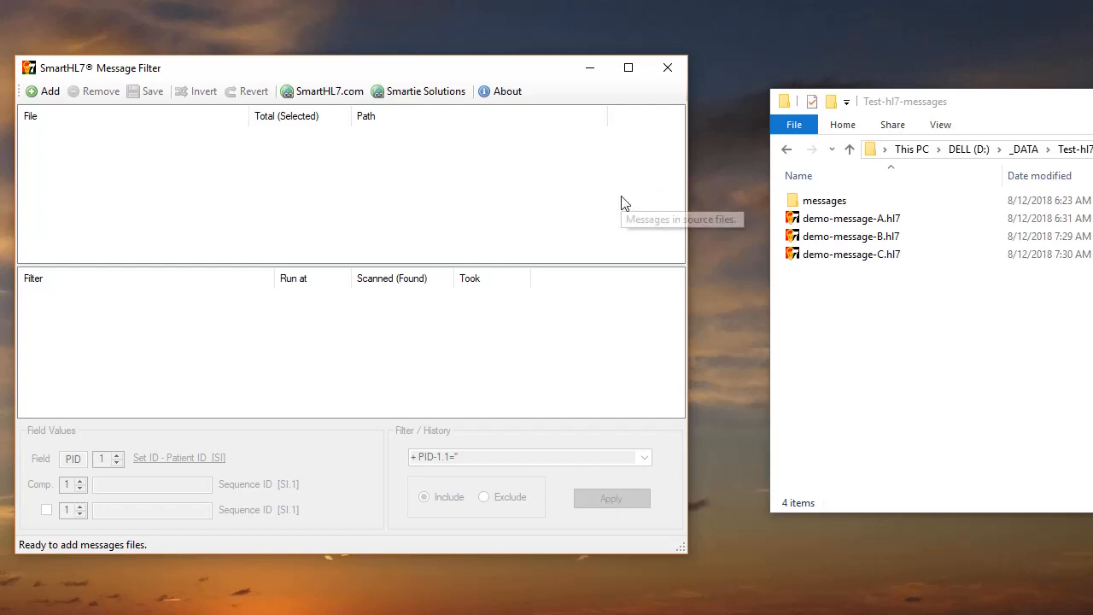
- Load demo-message-A.hl7, demo-message-B.hl7 and demo-message-C.hl7 from the Test-hl7-messages folder into the filter's file list
{"action": "left_click", "coordinate": [28, 94]}
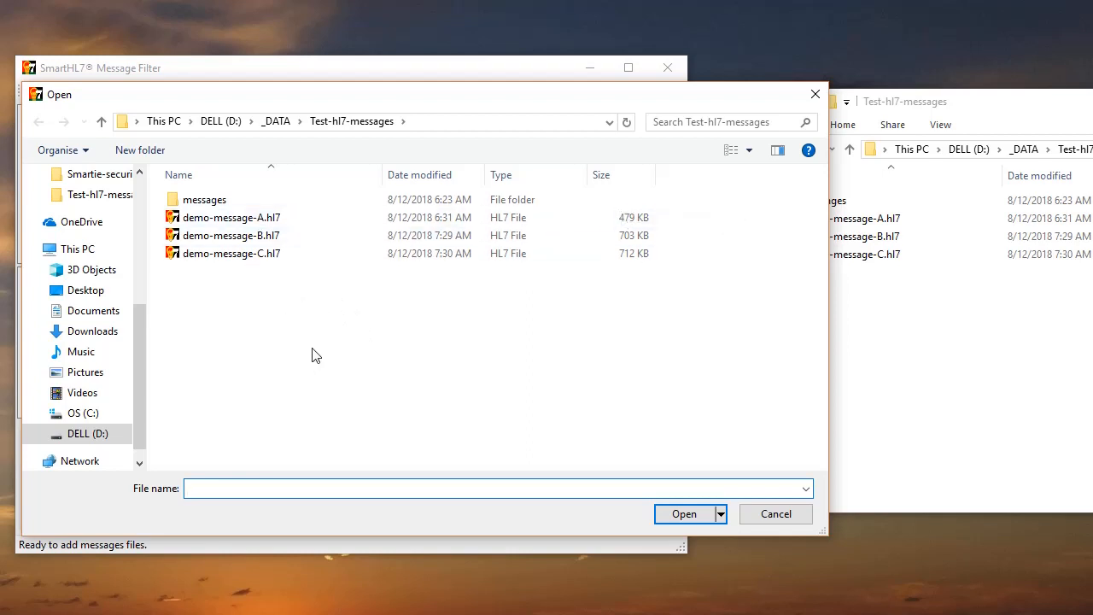
{"action": "left_click", "coordinate": [238, 220]}
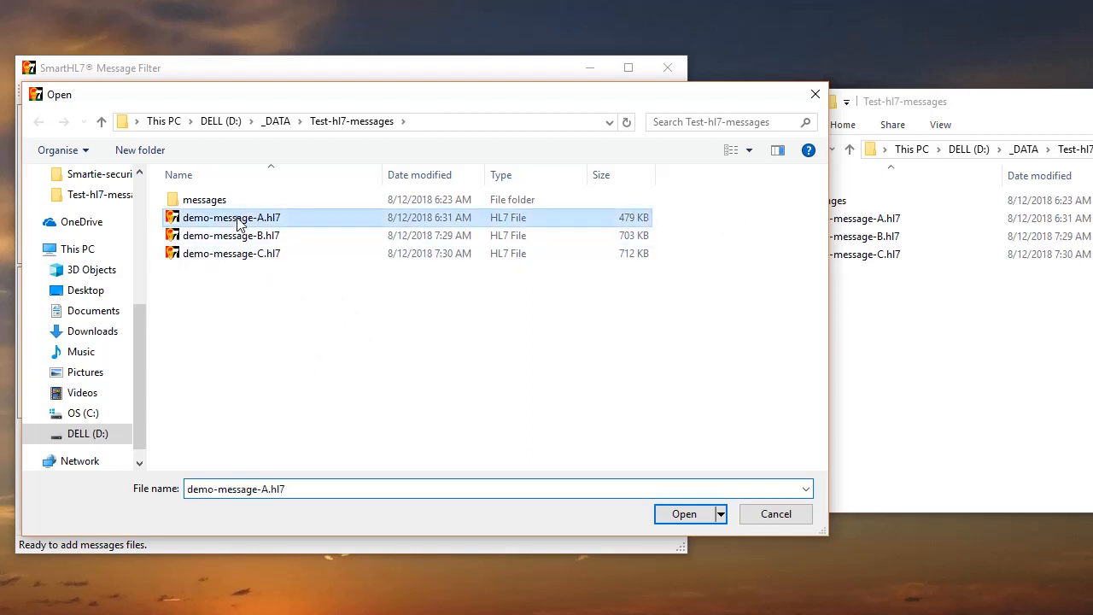
{"action": "left_click", "coordinate": [687, 513]}
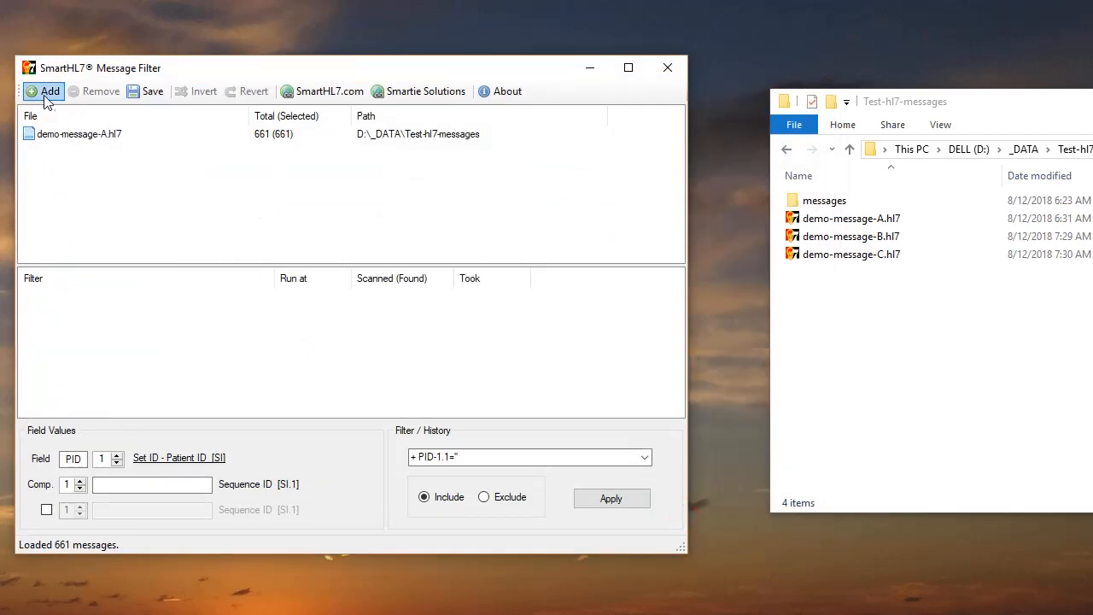
{"action": "left_click", "coordinate": [818, 282]}
{"action": "left_click_drag", "start_coordinate": [820, 244], "coordinate": [227, 209]}
{"action": "left_click_drag", "start_coordinate": [860, 257], "coordinate": [205, 210]}
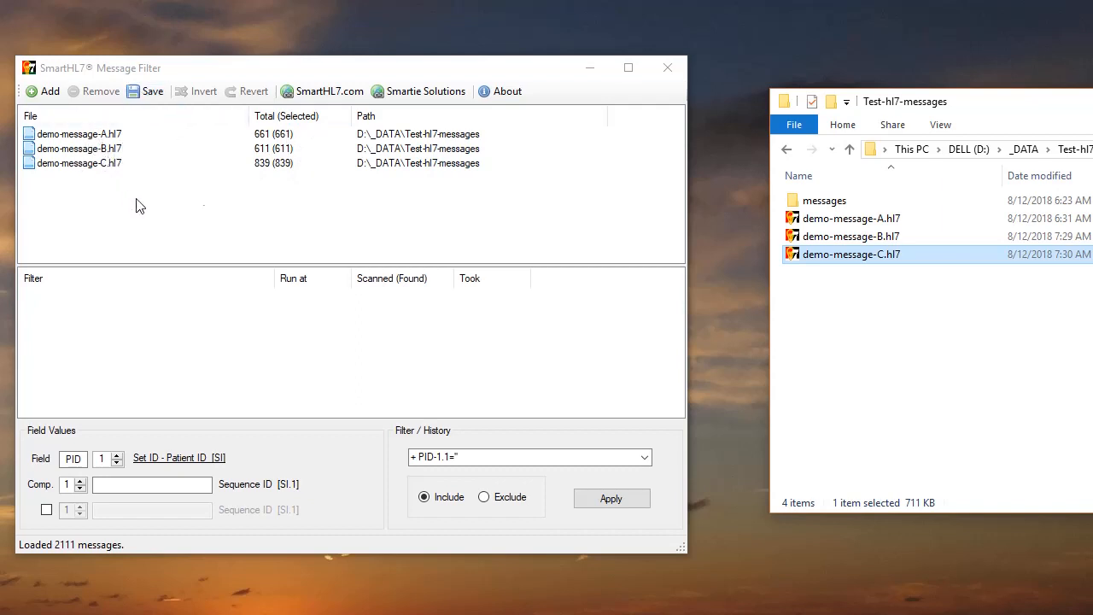
- Add demo-message-A.hl7 to the filter's file list three more times from the Test-hl7-messages folder
{"action": "left_click", "coordinate": [887, 337]}
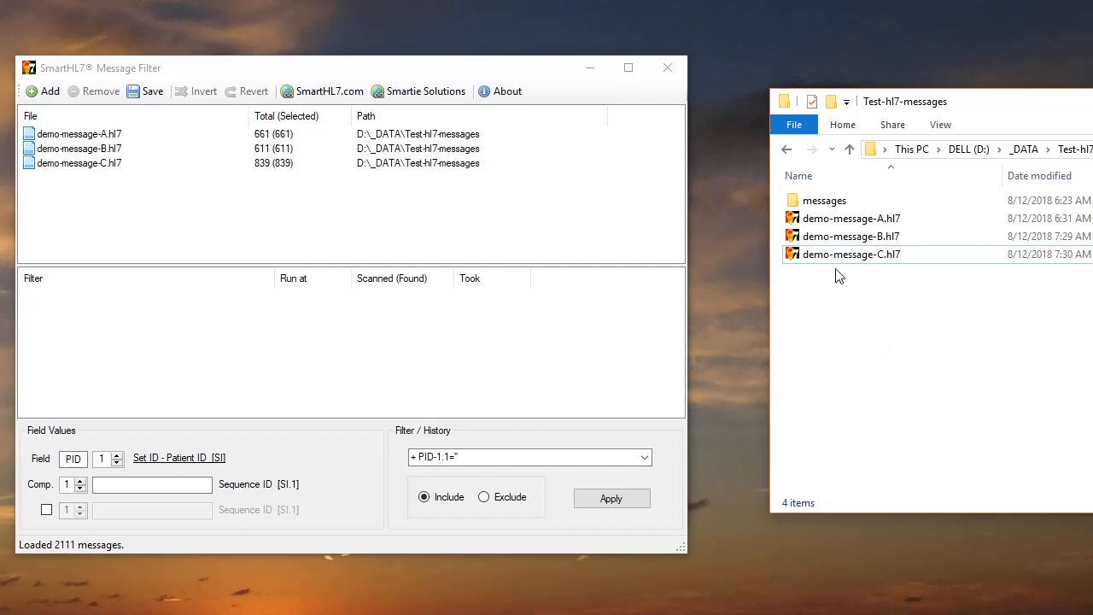
{"action": "left_click_drag", "start_coordinate": [824, 218], "coordinate": [333, 215]}
{"action": "left_click_drag", "start_coordinate": [827, 226], "coordinate": [230, 234]}
{"action": "left_click_drag", "start_coordinate": [845, 218], "coordinate": [57, 229]}
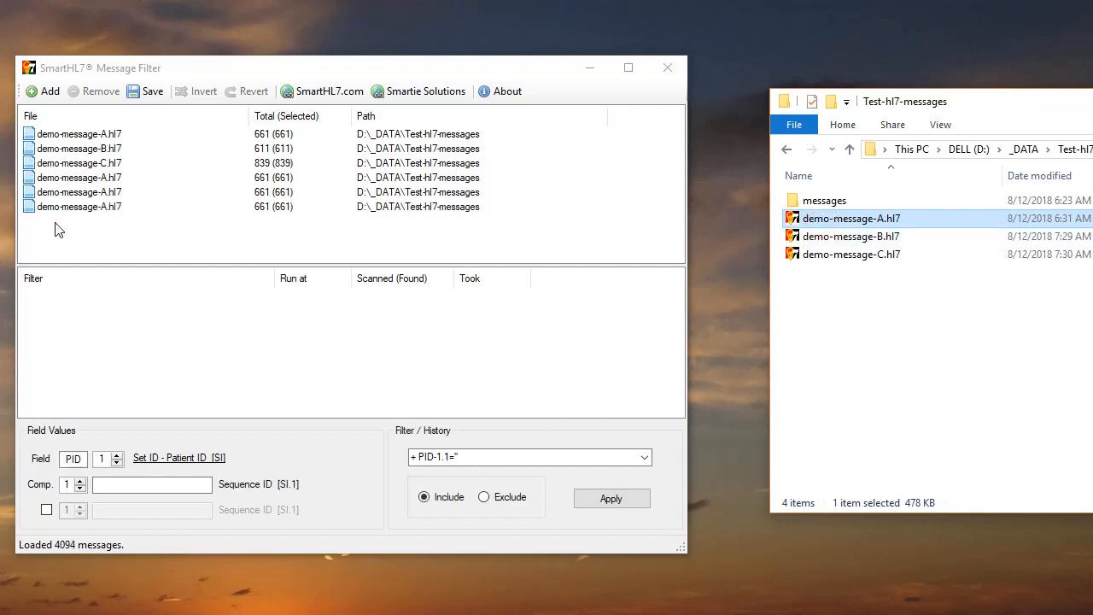
- Rearrange the file list so the demo-message files run in the order A, A, B, A, C, A
{"action": "mouse_move", "coordinate": [85, 163]}
{"action": "left_mouse_down"}
{"action": "mouse_move", "coordinate": [80, 191]}
{"action": "mouse_move", "coordinate": [87, 181]}
{"action": "left_mouse_up"}
{"action": "left_click", "coordinate": [76, 176]}
{"action": "left_click", "coordinate": [79, 148]}
{"action": "left_click", "coordinate": [83, 163]}
- Remove the three duplicate demo-message-A.hl7 entries, keeping one entry each for files A, B and C
{"action": "left_click", "coordinate": [86, 150]}
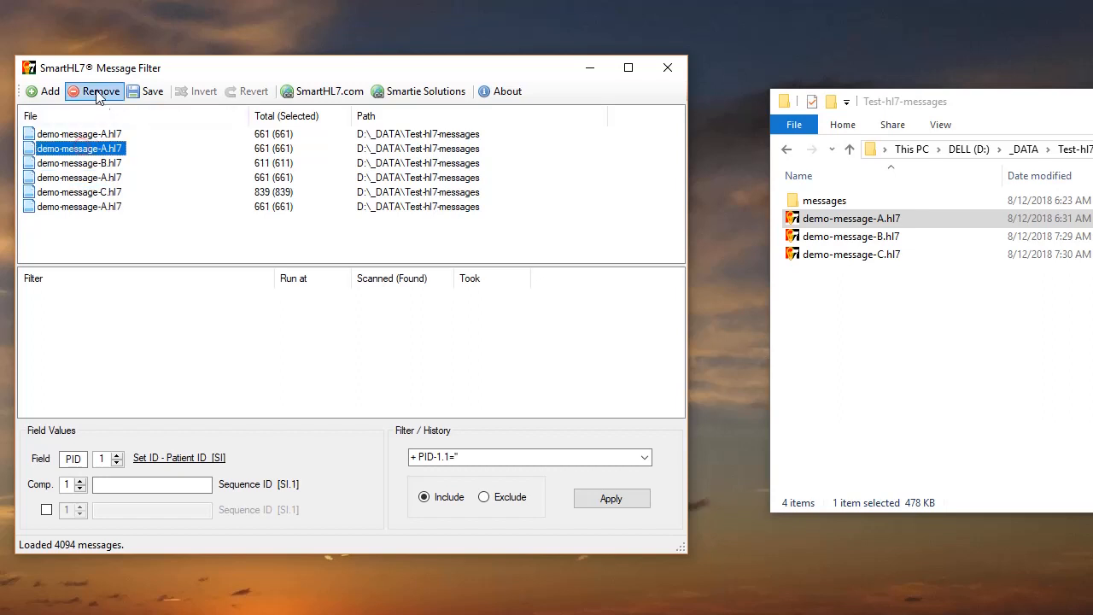
{"action": "left_click", "coordinate": [97, 90]}
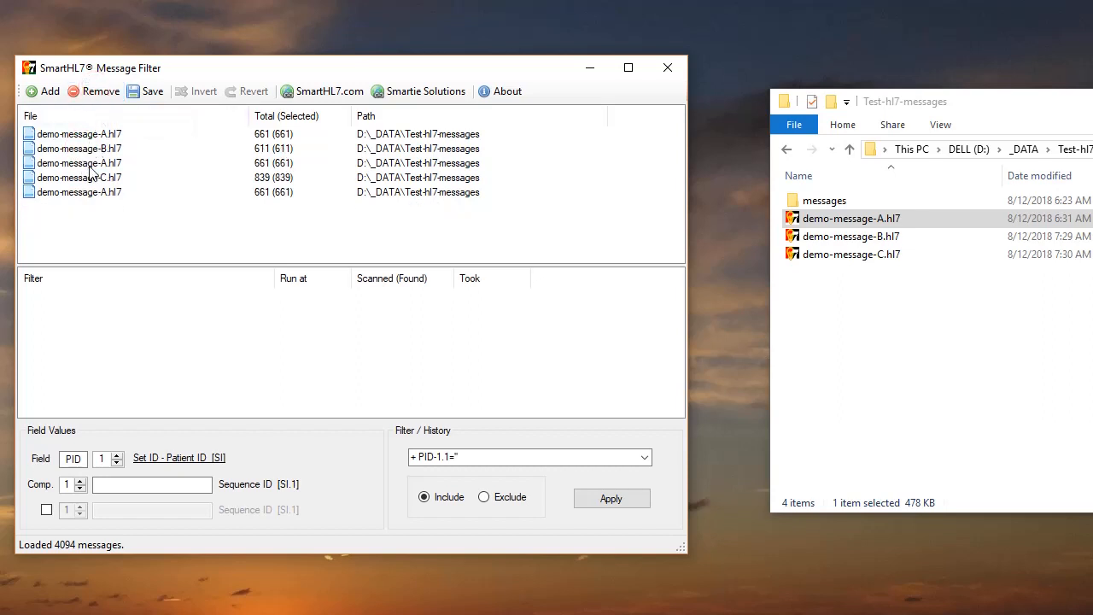
{"action": "left_click", "coordinate": [90, 163]}
{"action": "left_click", "coordinate": [95, 96]}
{"action": "left_click", "coordinate": [79, 177]}
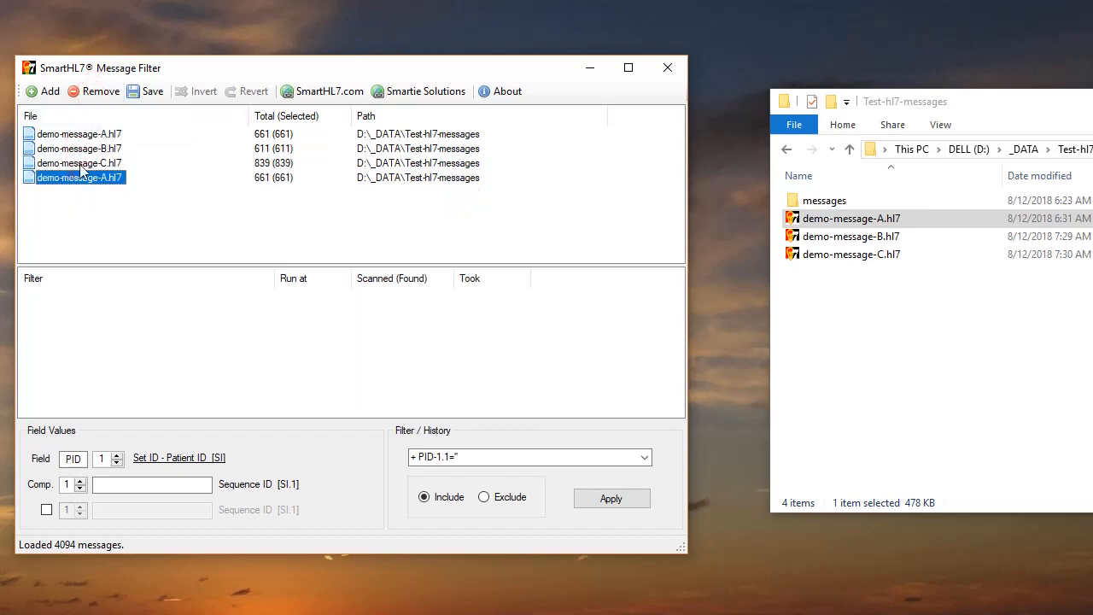
{"action": "left_click", "coordinate": [98, 90]}
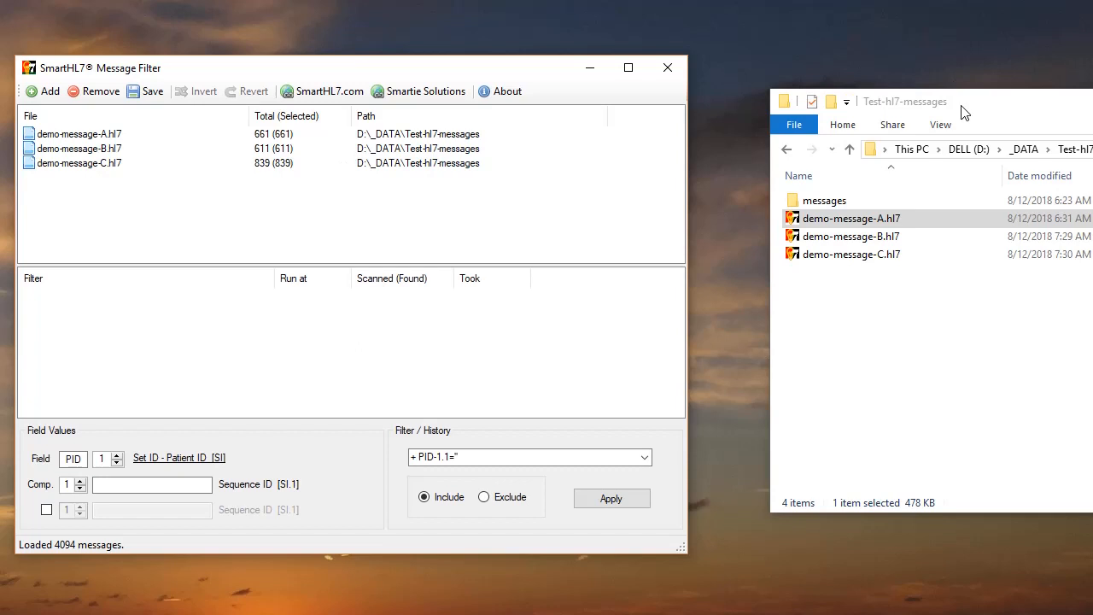
- Open demo-message-A.hl7 in SmartHL7 Message Viewer and examine the patient name field in the PID segment
{"action": "left_click", "coordinate": [854, 224]}
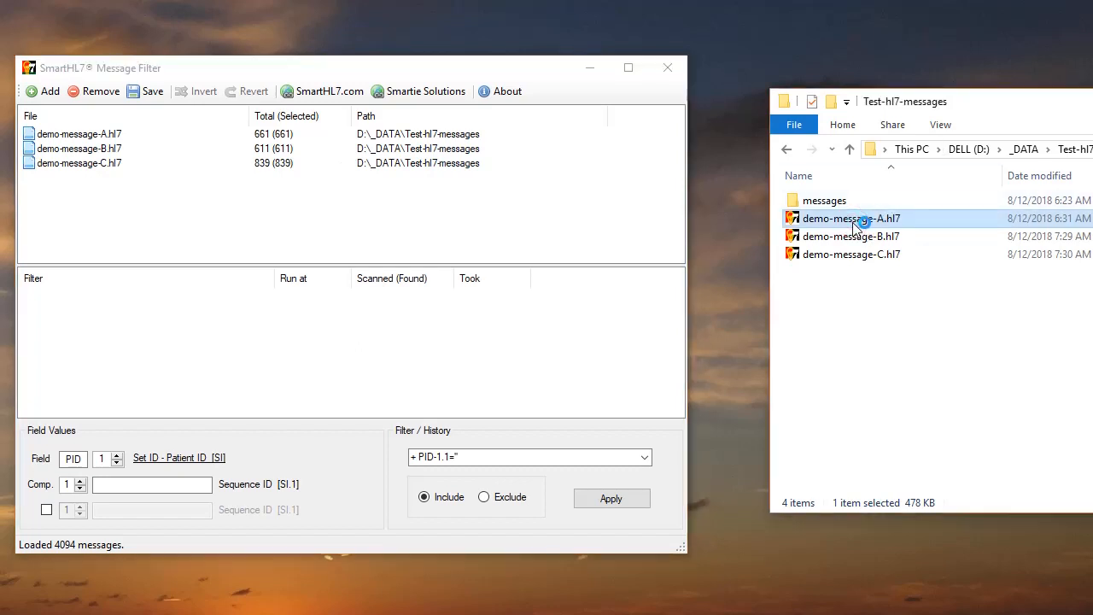
{"action": "left_click_drag", "start_coordinate": [0, 76], "coordinate": [420, 173]}
{"action": "left_click", "coordinate": [379, 230]}
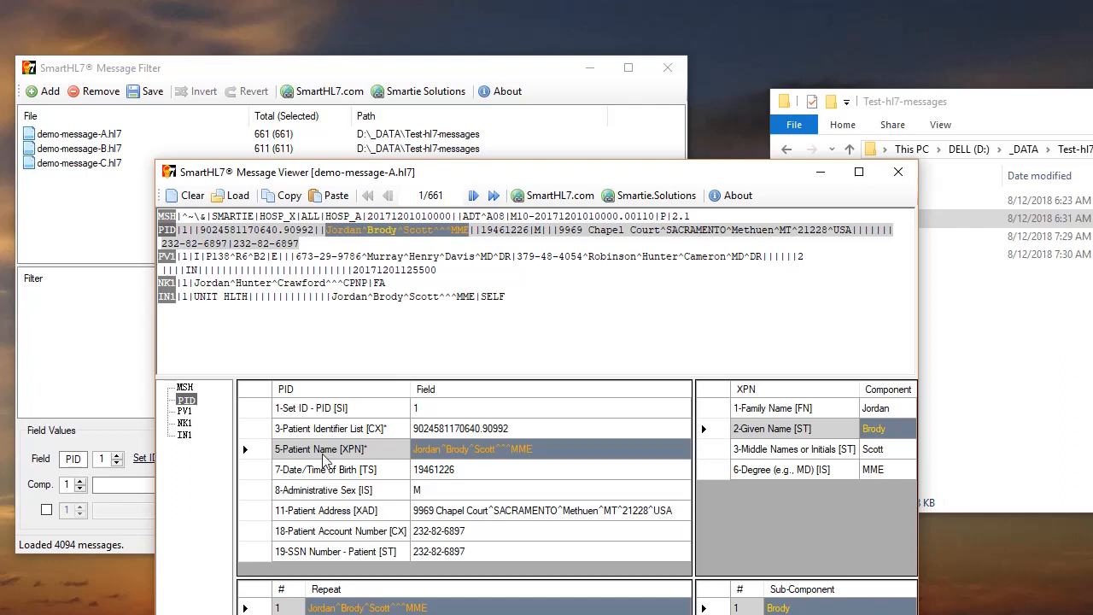
{"action": "left_click_drag", "start_coordinate": [587, 184], "coordinate": [521, 143]}
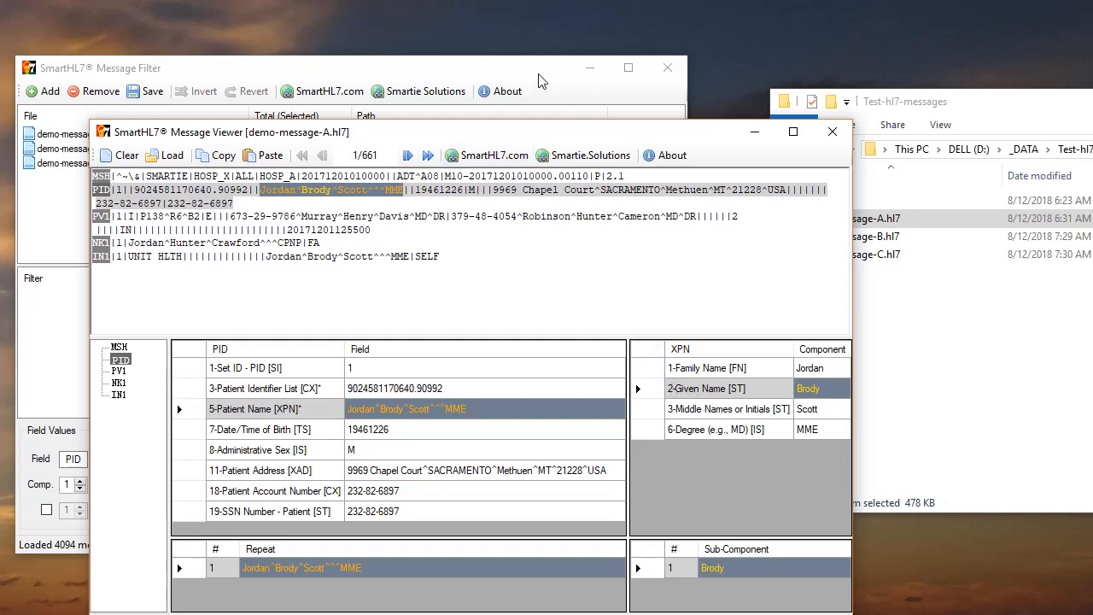
- Return to Message Filter, target PID field 5, component 1, and enter the patient's family name as the value to match
{"action": "left_click", "coordinate": [515, 74]}
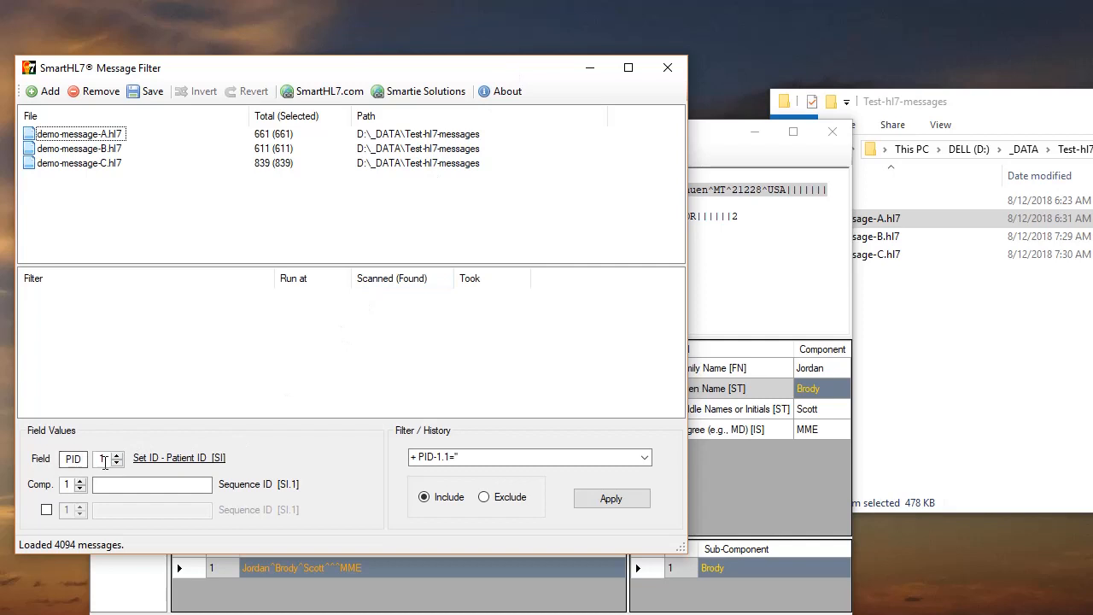
{"action": "left_click", "coordinate": [117, 457]}
{"action": "left_click", "coordinate": [117, 455]}
{"action": "left_click", "coordinate": [117, 455]}
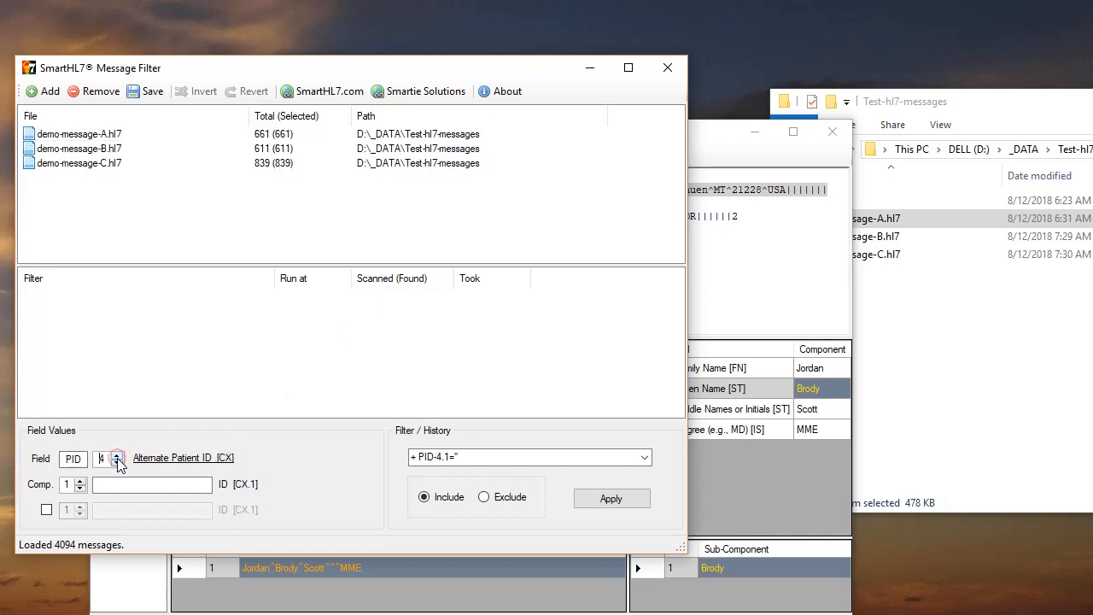
{"action": "left_click", "coordinate": [117, 454]}
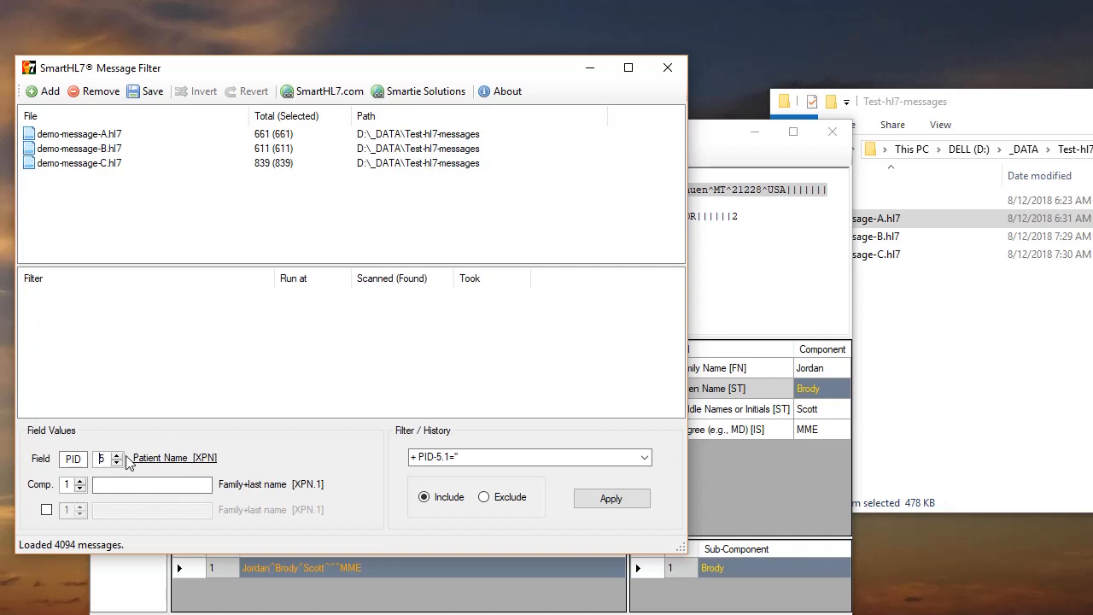
{"action": "left_click", "coordinate": [79, 481]}
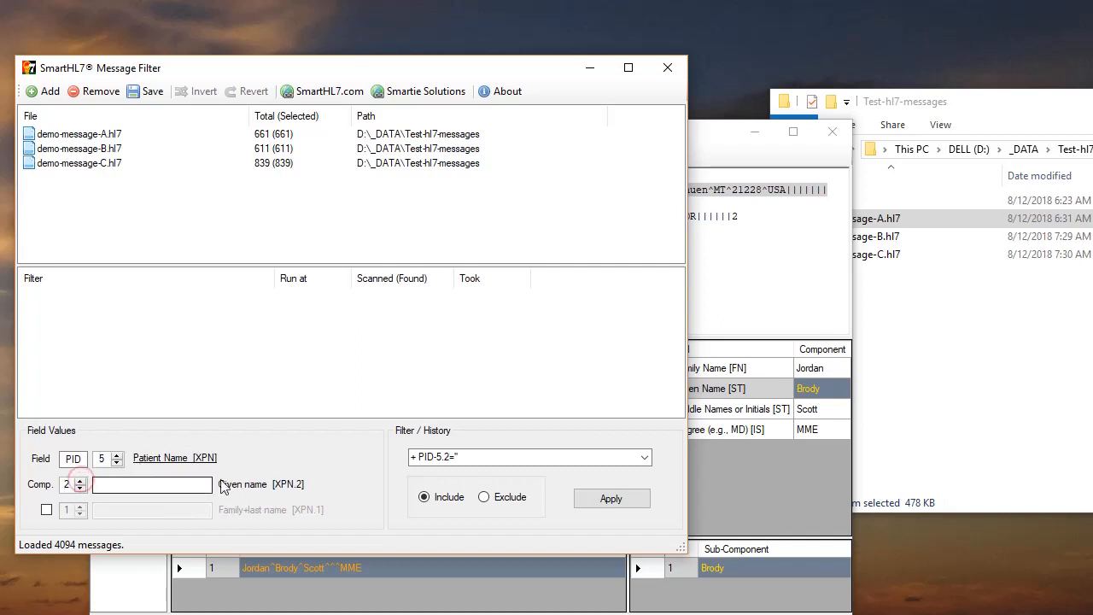
{"action": "left_click", "coordinate": [81, 488]}
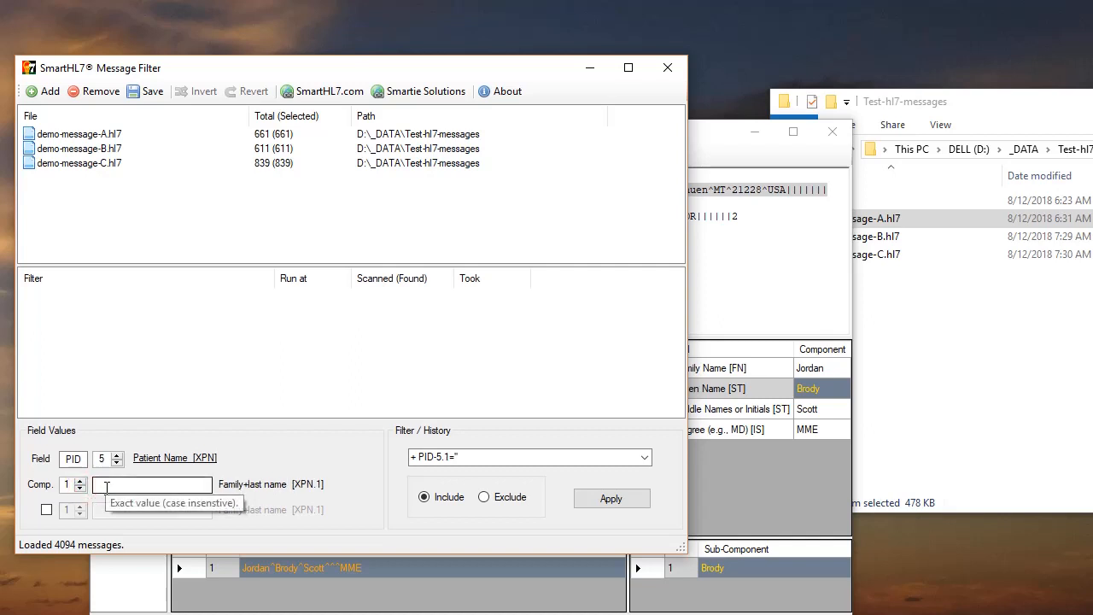
{"action": "left_click", "coordinate": [107, 484]}
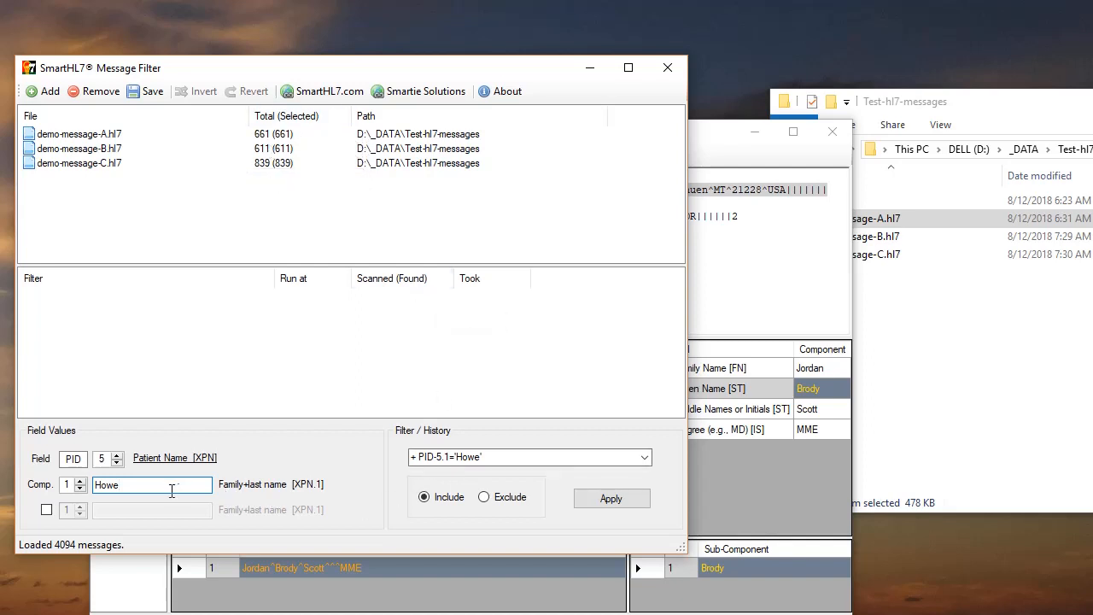
- Apply the PID-5.1 family name filter in Include mode to the loaded message files
{"action": "left_click", "coordinate": [608, 501]}
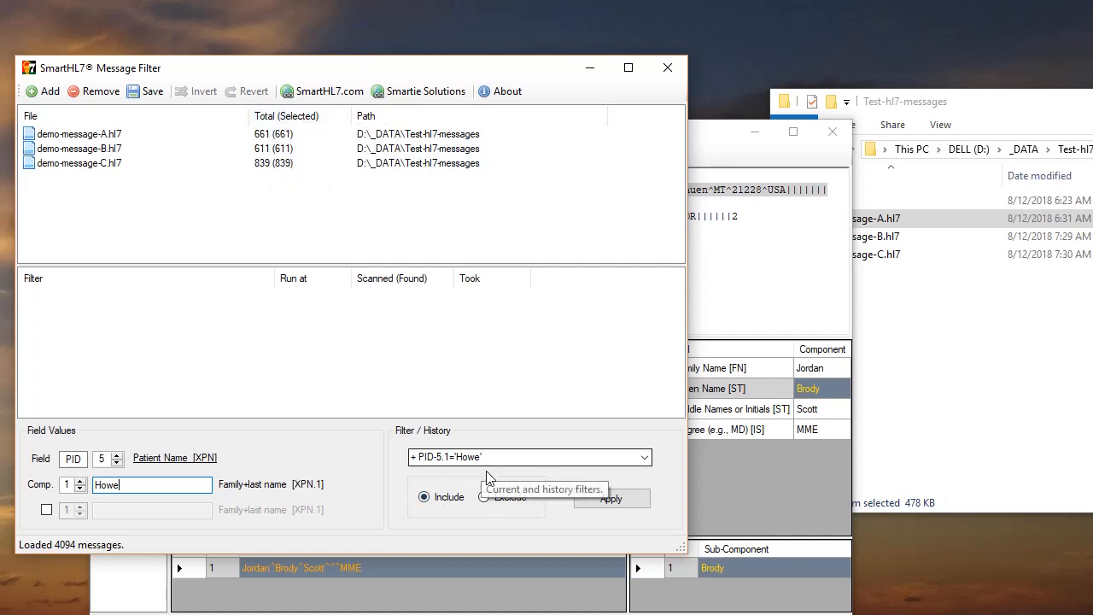
{"action": "left_click", "coordinate": [484, 499]}
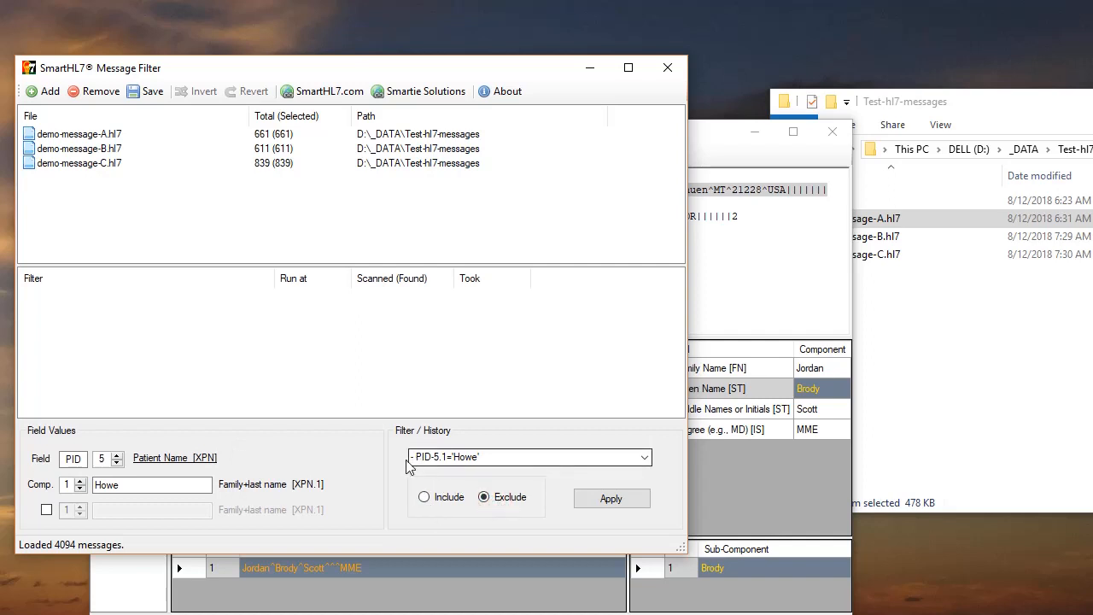
{"action": "left_click", "coordinate": [427, 498]}
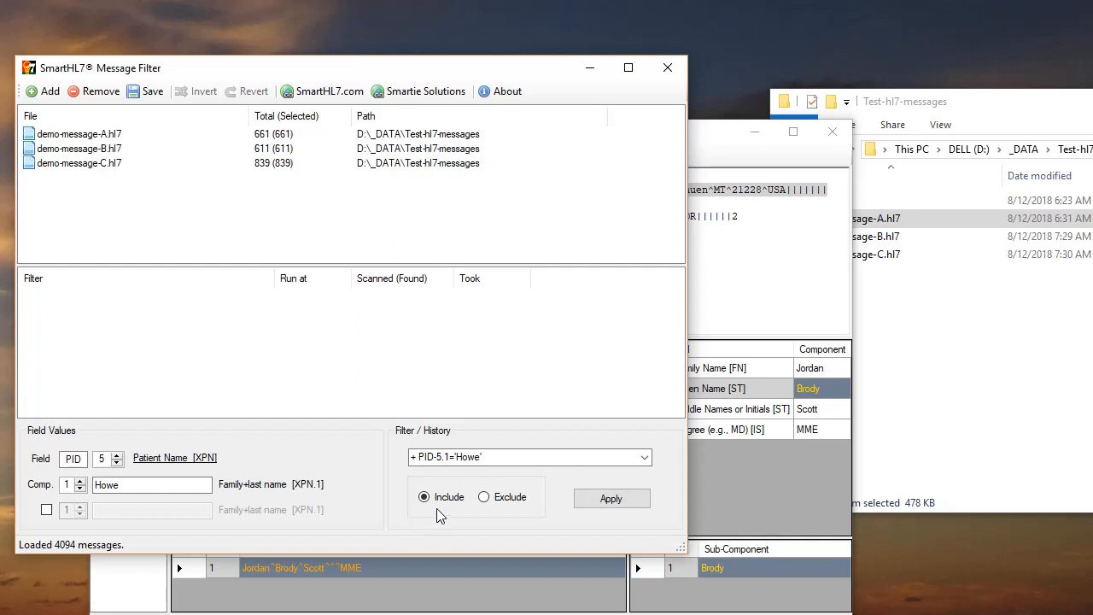
{"action": "left_click", "coordinate": [620, 500]}
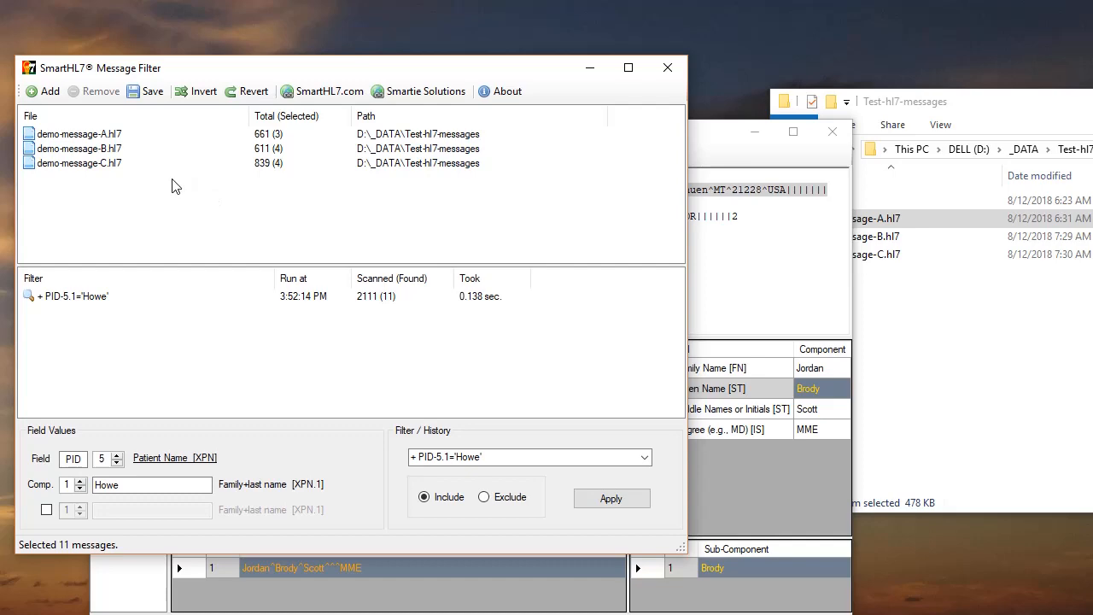
- Save the filtered messages in the Test-hl7-messages folder, naming the file with the family name followed by "-all.hl7"
{"action": "left_click", "coordinate": [145, 93]}
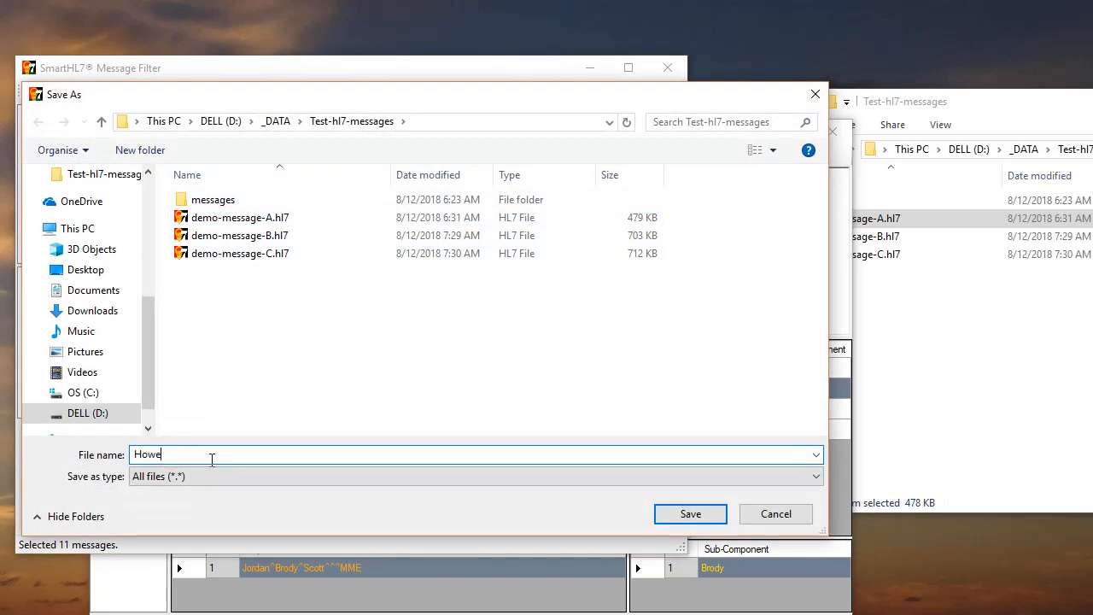
{"action": "type", "text": "ll.hl7"}
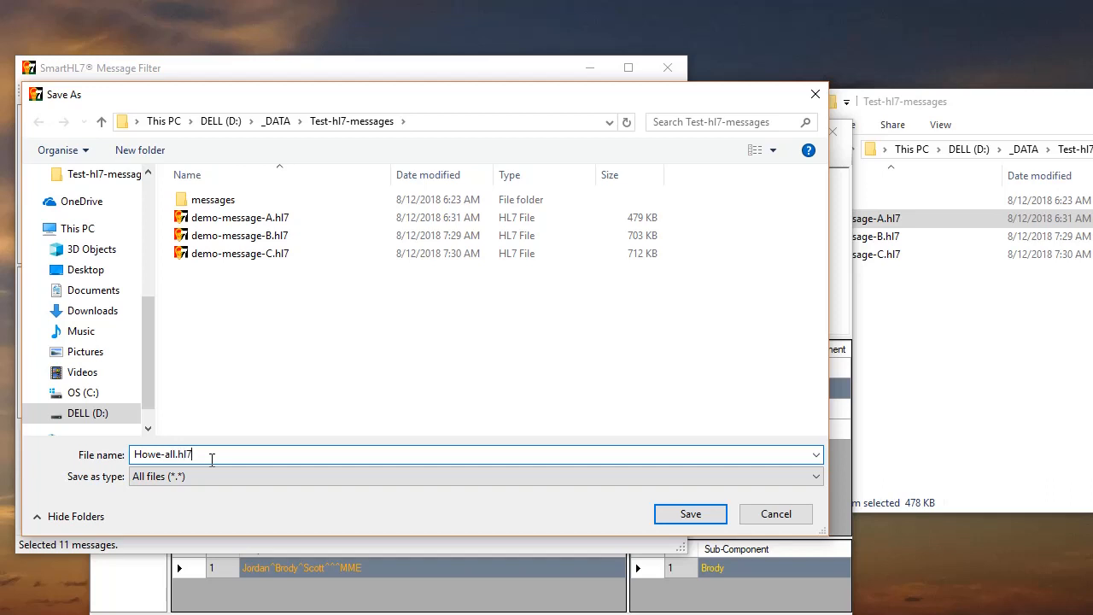
{"action": "left_click", "coordinate": [691, 513]}
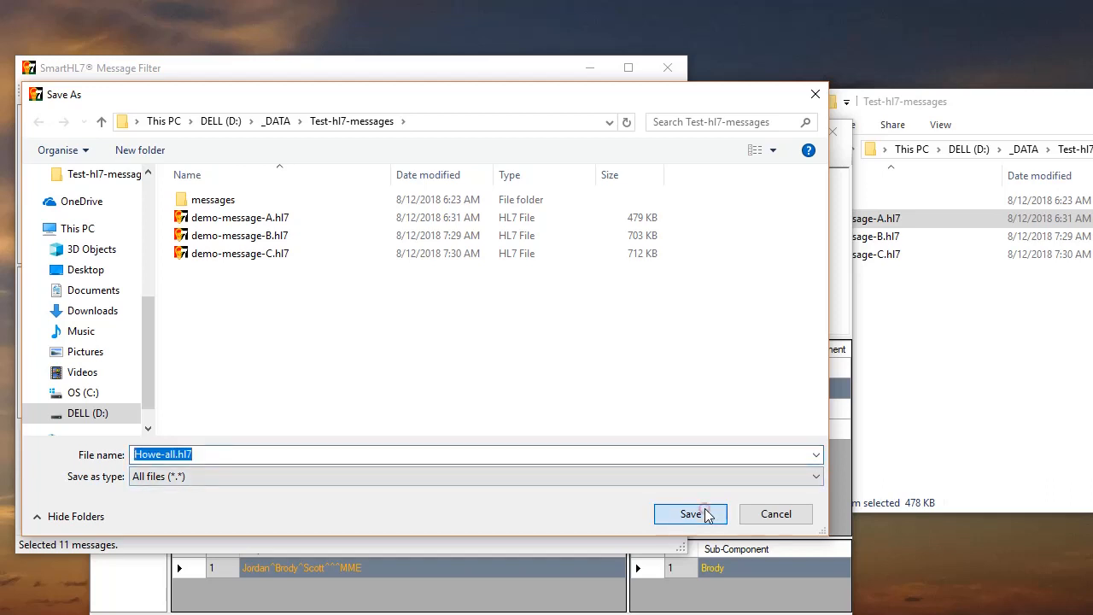
- Open the saved "-all.hl7" file in Message Viewer and examine the PID patient family name through message 6
{"action": "left_click", "coordinate": [1052, 355]}
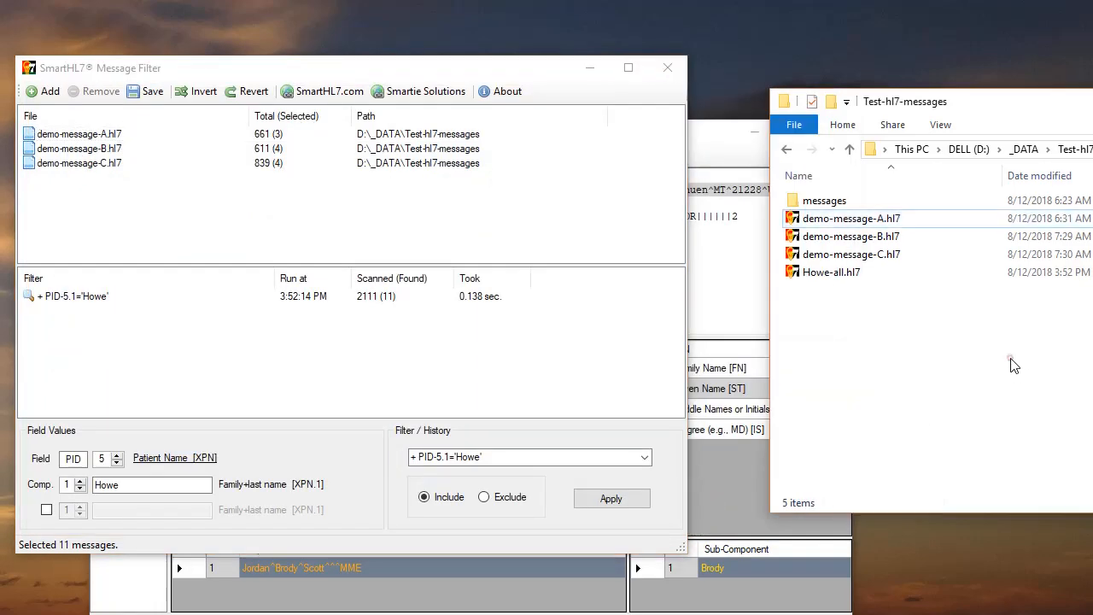
{"action": "left_click", "coordinate": [837, 280]}
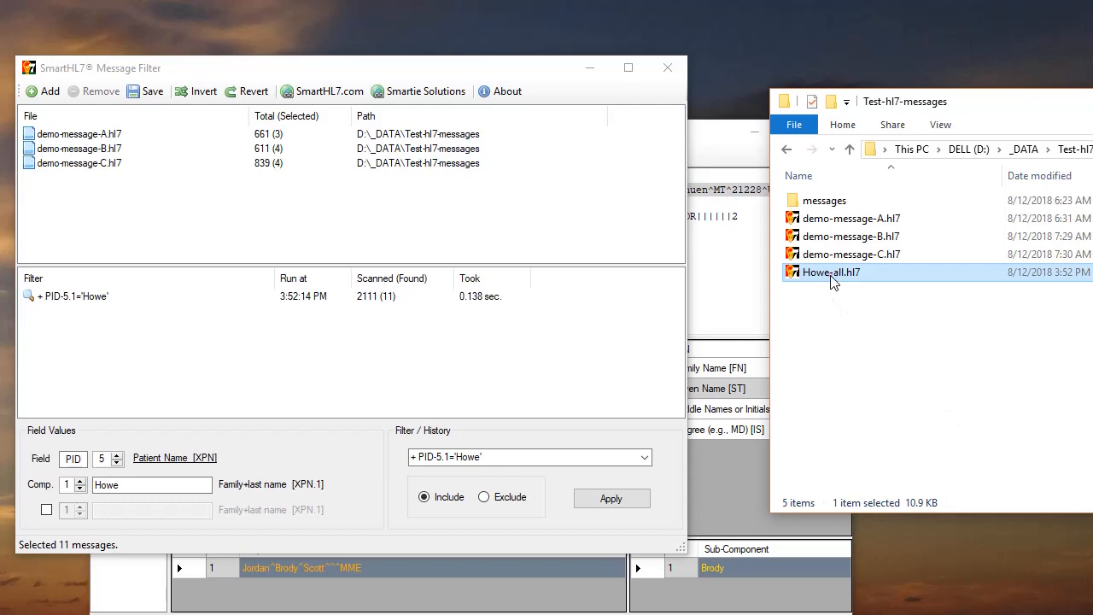
{"action": "double_click", "coordinate": [833, 283]}
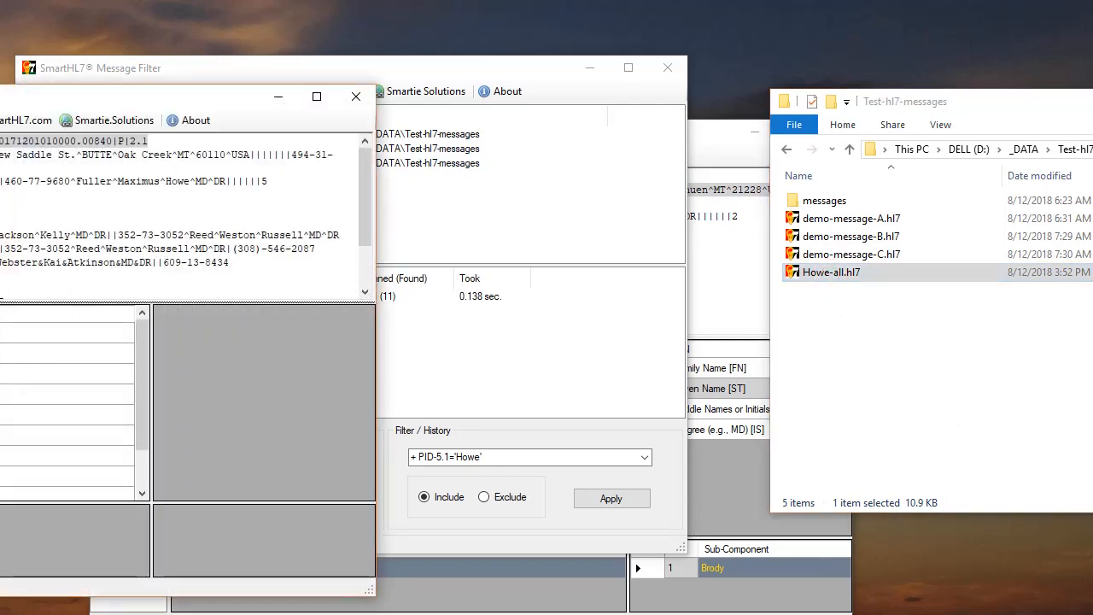
{"action": "left_click_drag", "start_coordinate": [171, 96], "coordinate": [728, 81]}
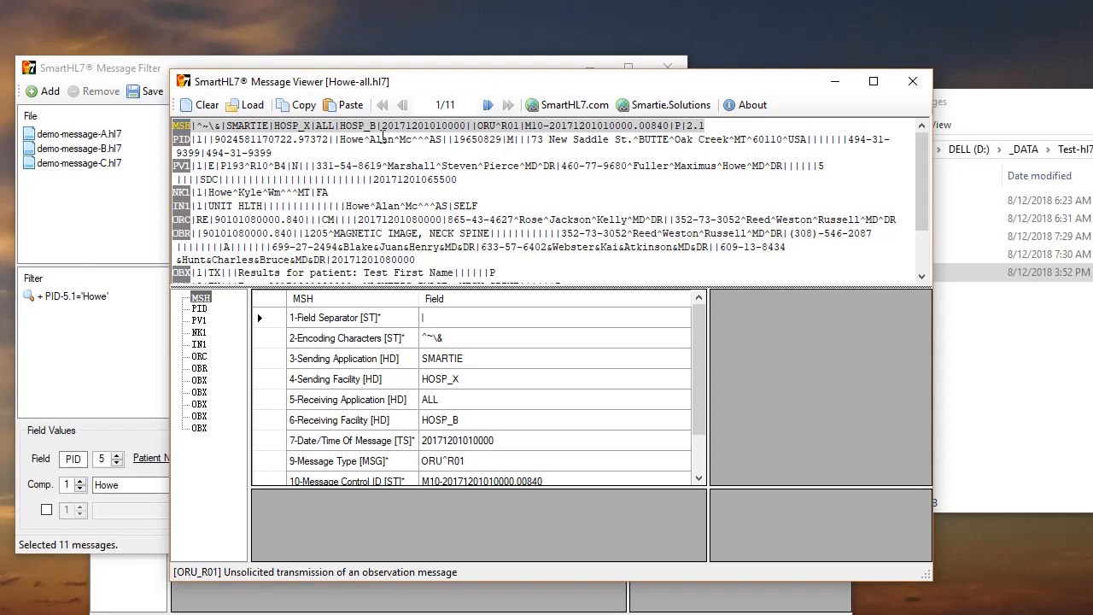
{"action": "left_click", "coordinate": [350, 136]}
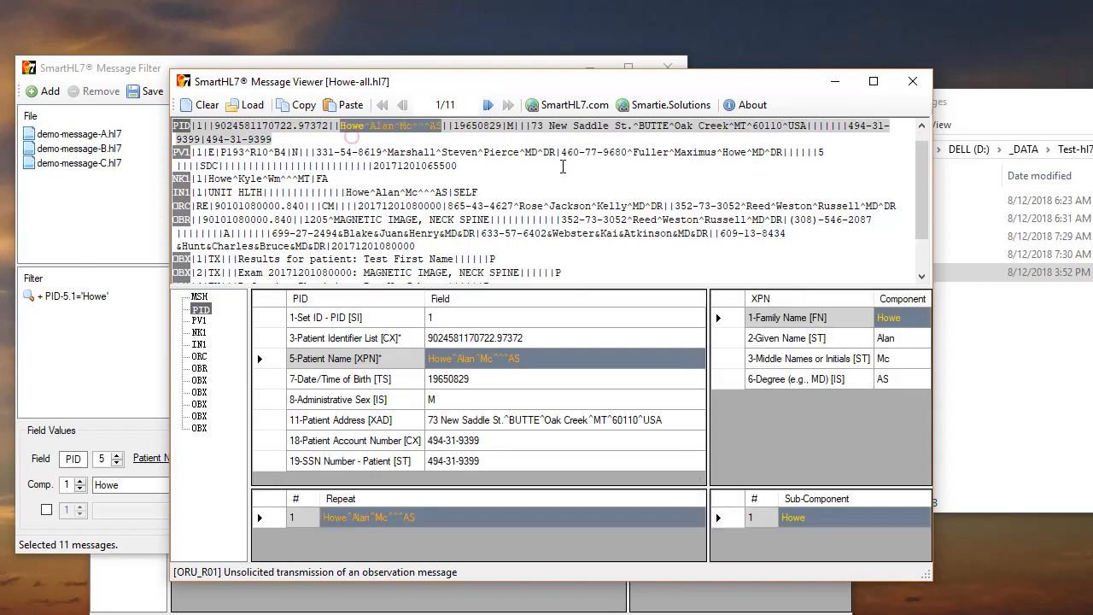
{"action": "left_click", "coordinate": [488, 104]}
{"action": "left_click", "coordinate": [489, 104]}
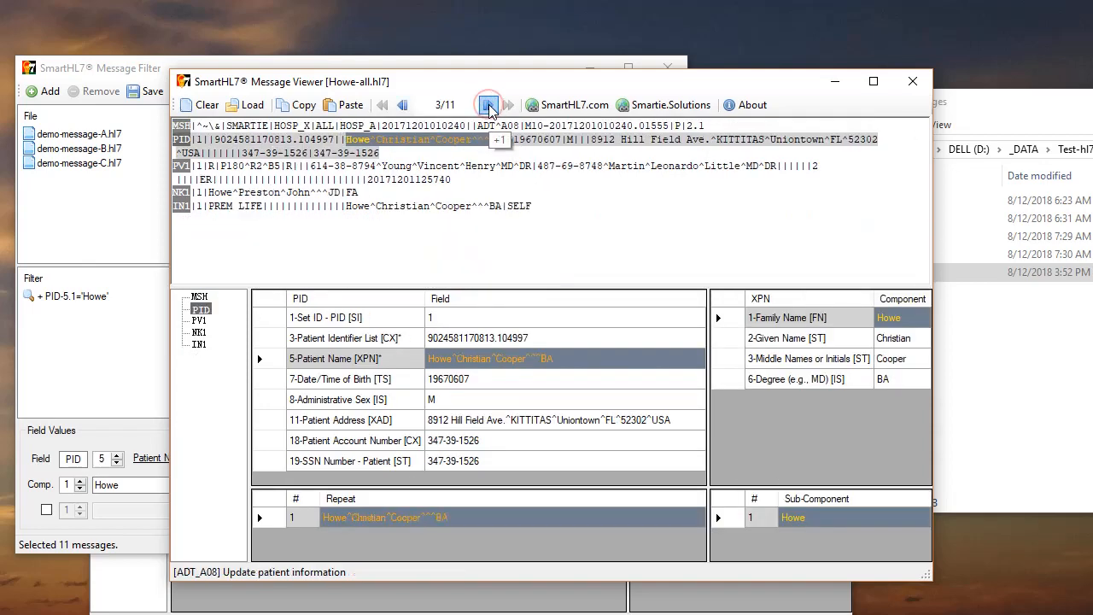
{"action": "left_click", "coordinate": [488, 105]}
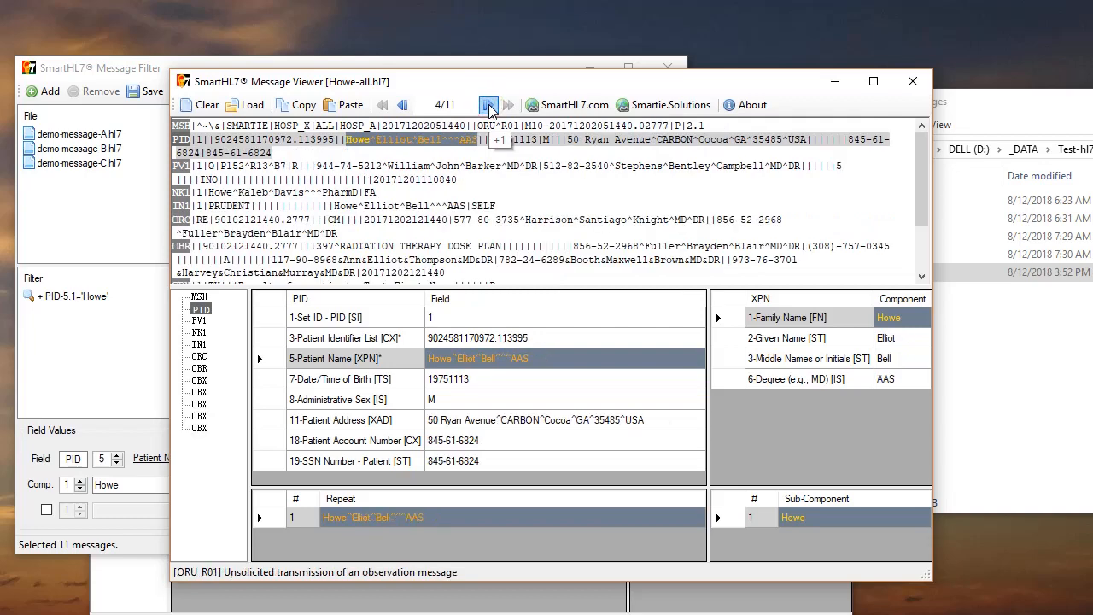
{"action": "left_click", "coordinate": [488, 105]}
{"action": "left_click", "coordinate": [488, 104]}
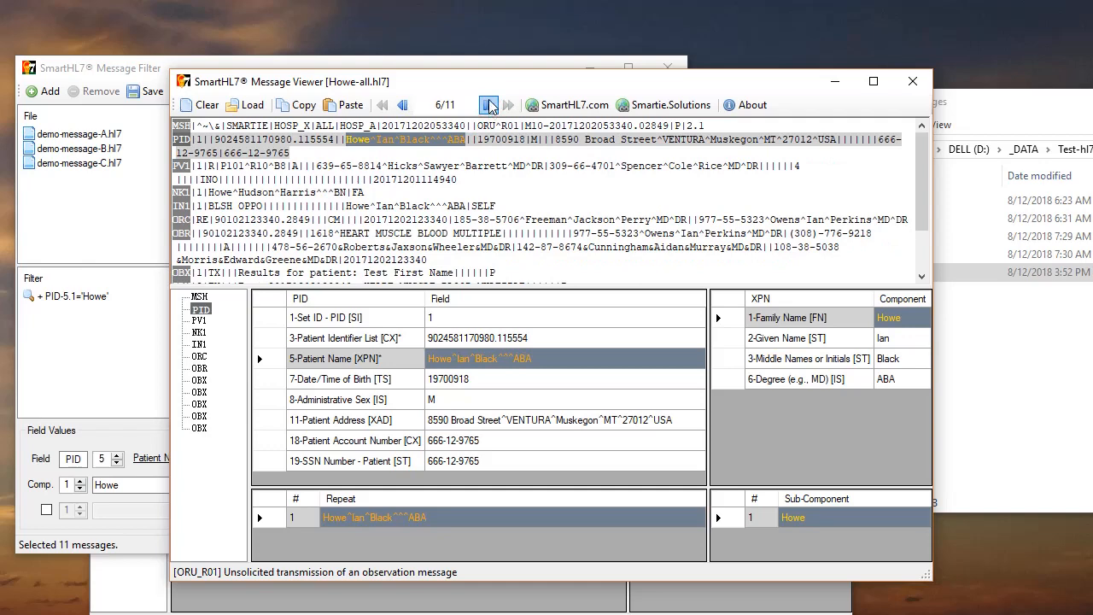
{"action": "left_click", "coordinate": [834, 87]}
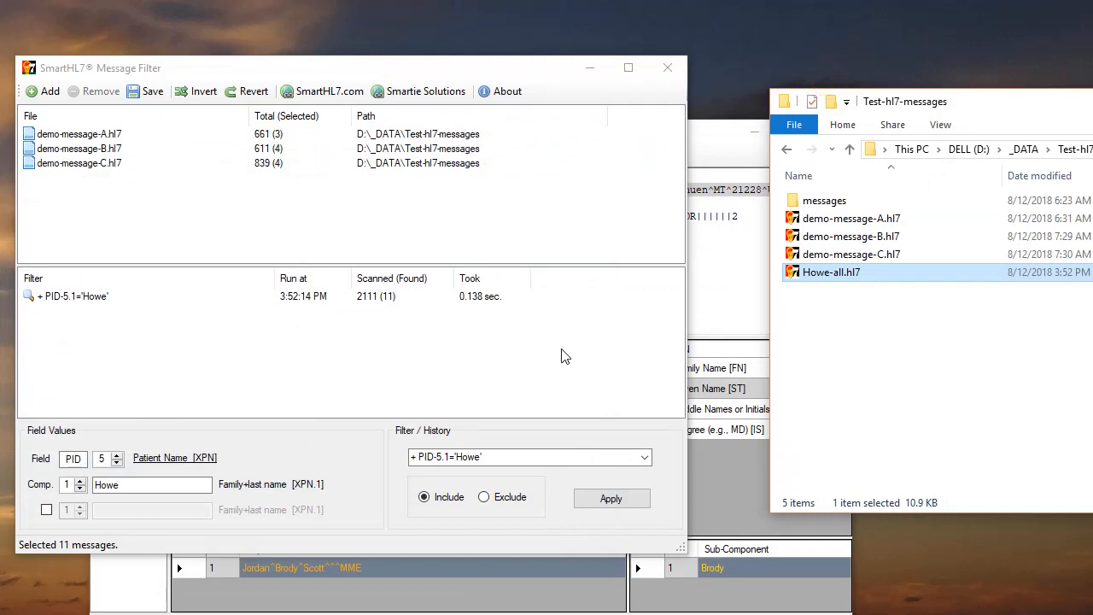
- Add component 2 of PID field 5 as a second condition, enter the patient's given name, and apply the combined filter in Include mode
{"action": "left_click", "coordinate": [46, 512]}
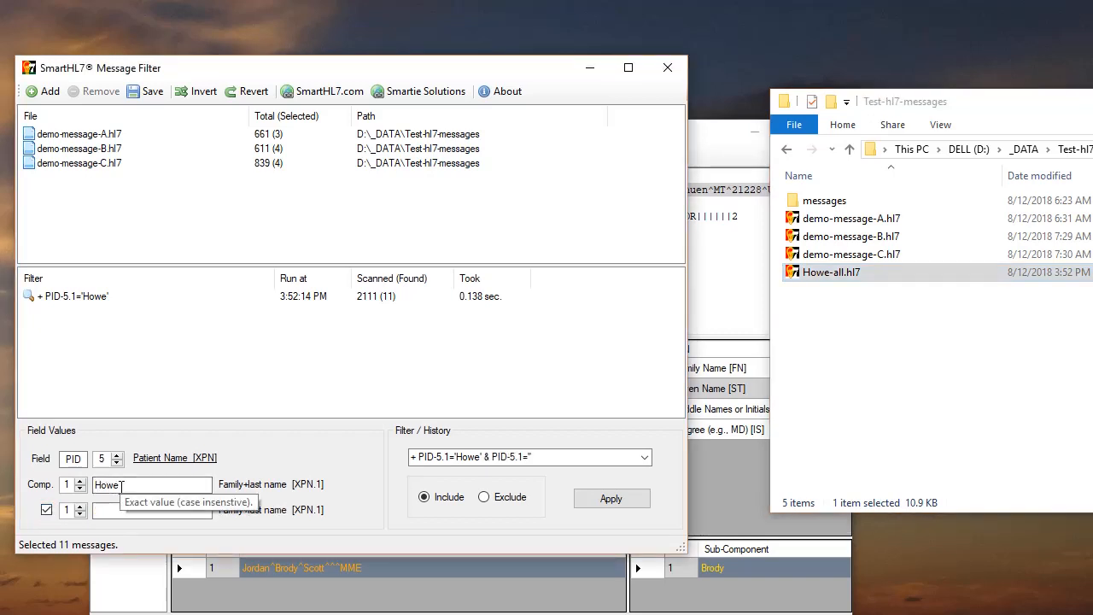
{"action": "left_click", "coordinate": [79, 506]}
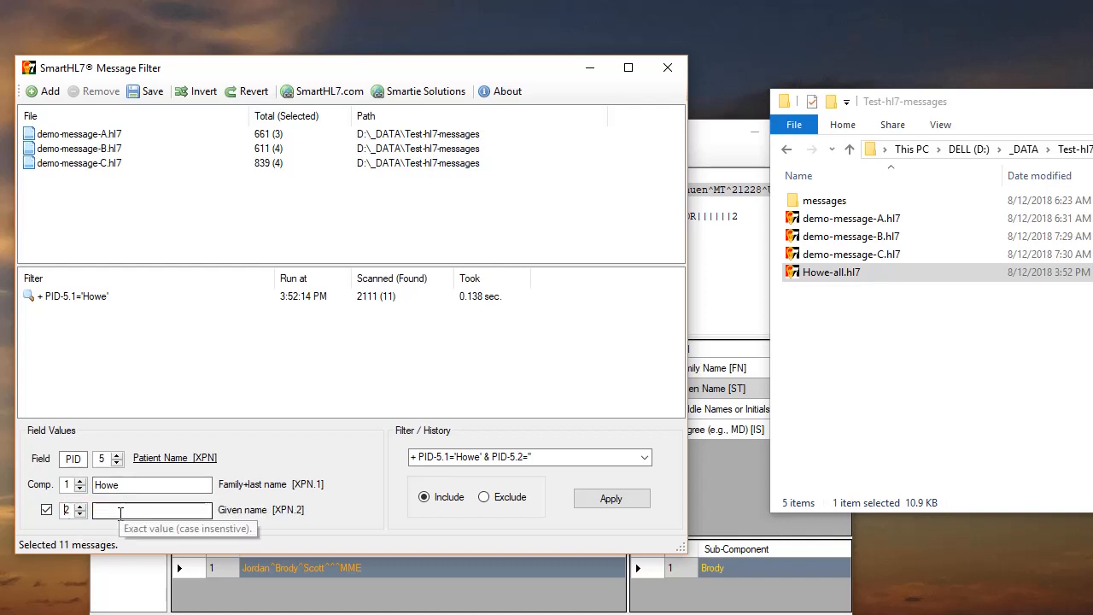
{"action": "left_click", "coordinate": [111, 510]}
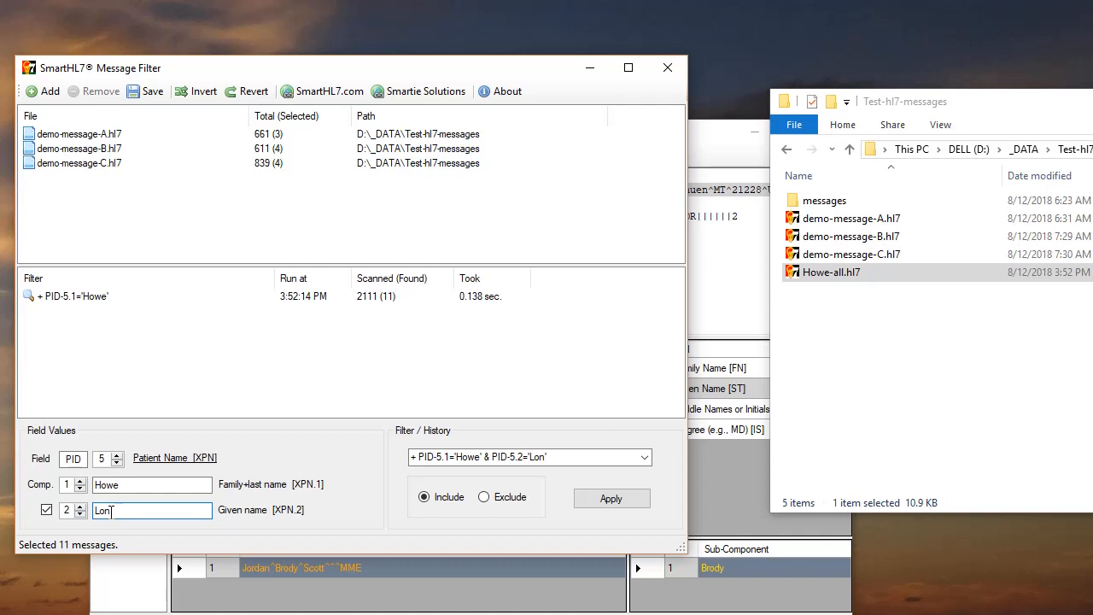
{"action": "type", "text": "London"}
{"action": "left_click", "coordinate": [619, 505]}
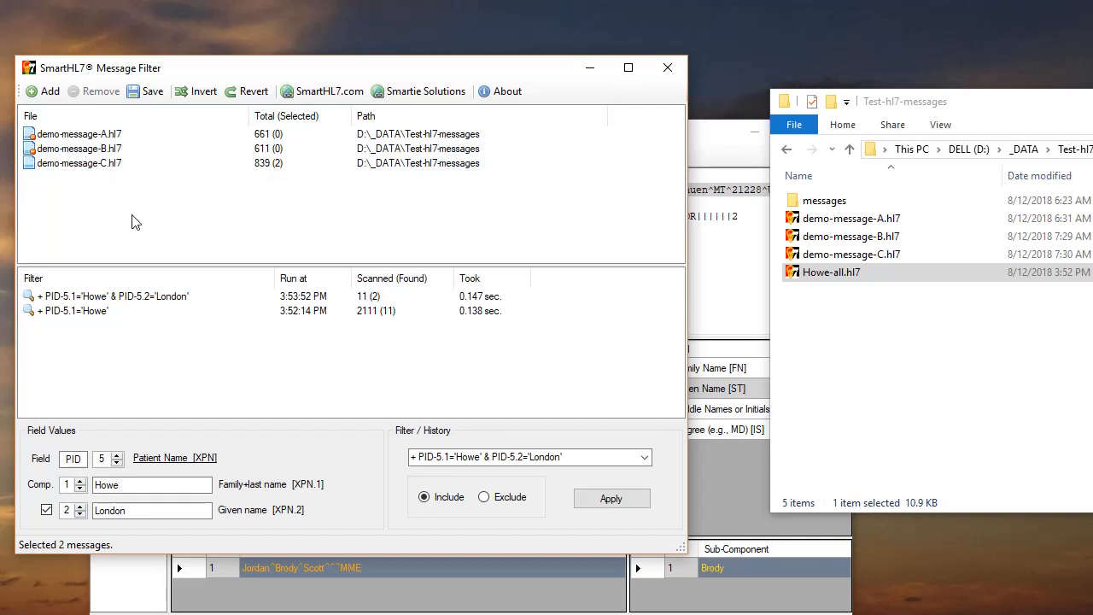
- Save the filtered messages in the Test-hl7-messages folder, naming the HL7 file with the patient's family and given names joined by a hyphen
{"action": "left_click", "coordinate": [147, 91]}
{"action": "left_click", "coordinate": [205, 279]}
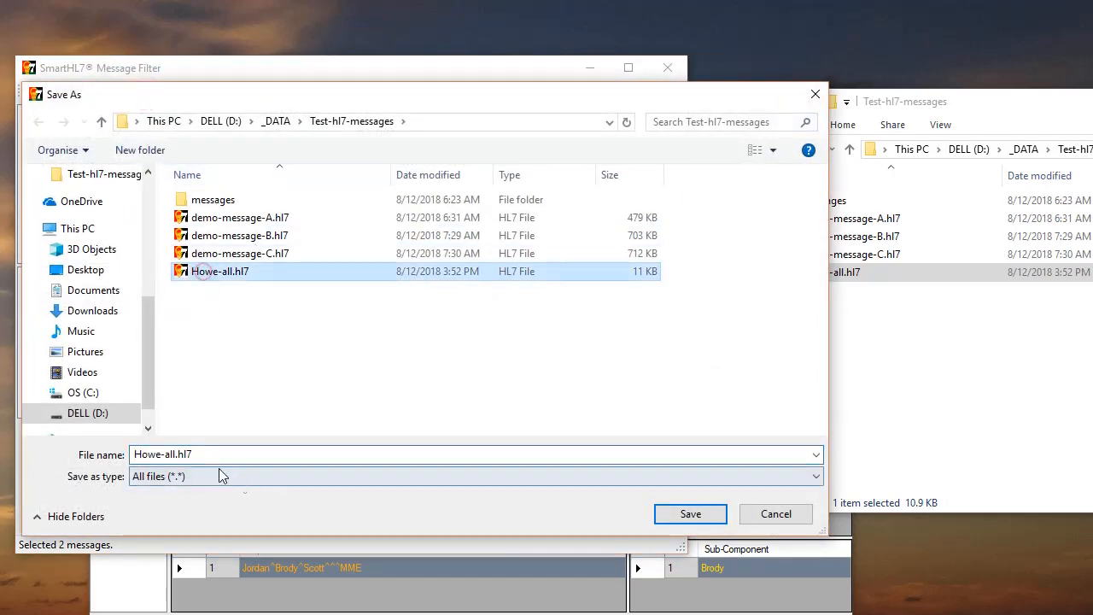
{"action": "left_click", "coordinate": [175, 452]}
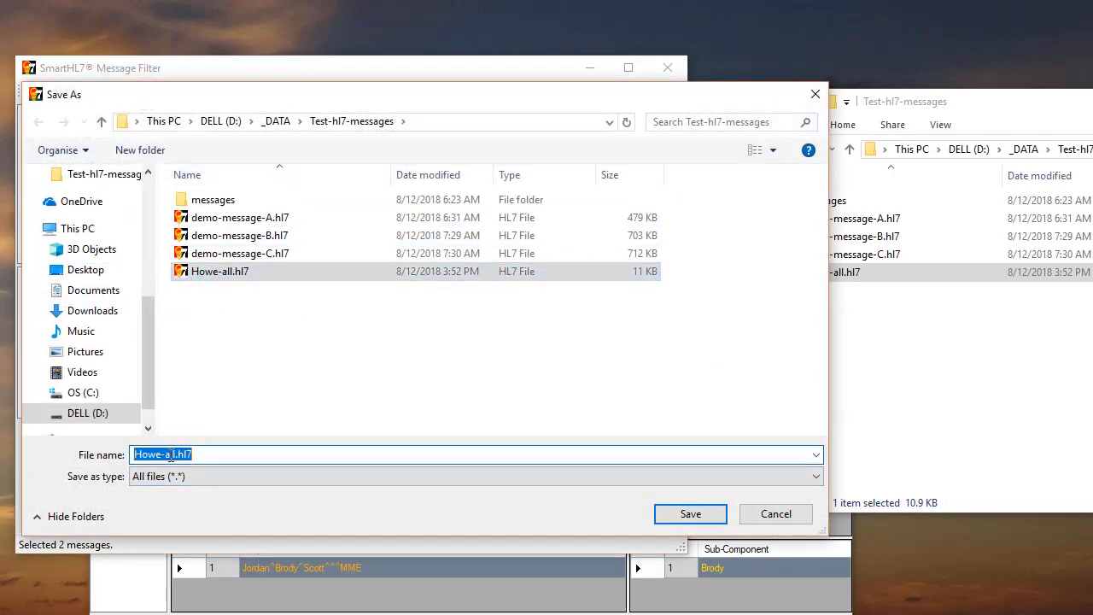
{"action": "left_click", "coordinate": [175, 454]}
{"action": "key", "text": "BackSpace"}
{"action": "key", "text": "BackSpace"}
{"action": "key", "text": "BackSpace"}
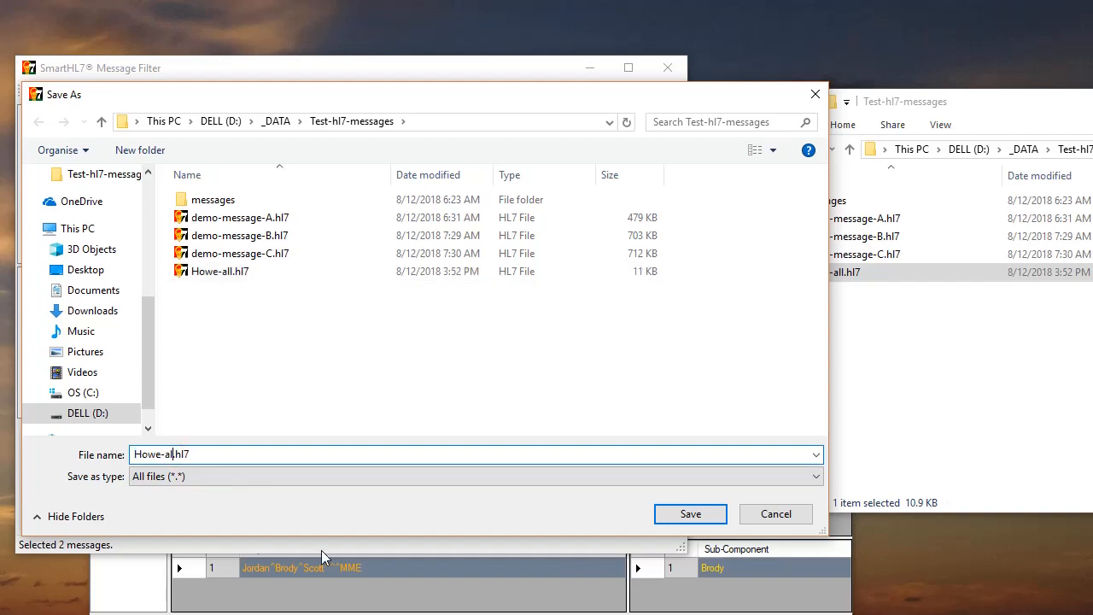
{"action": "type", "text": "London"}
{"action": "key", "text": "Left"}
{"action": "key", "text": "Left"}
{"action": "key", "text": "Left"}
{"action": "key", "text": "Left"}
{"action": "key", "text": "BackSpace"}
{"action": "left_click", "coordinate": [700, 512]}
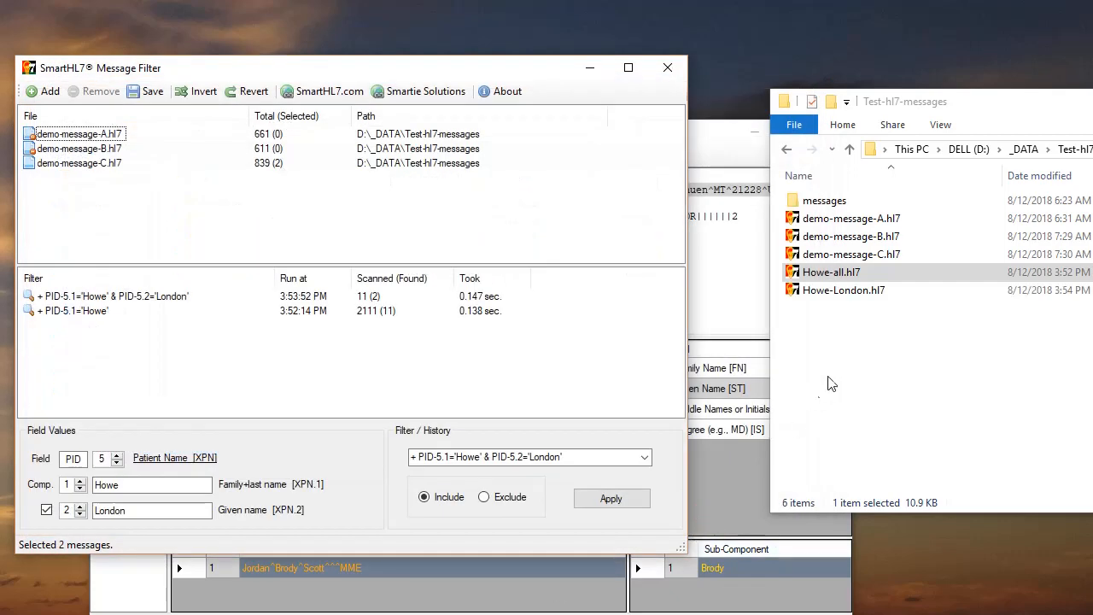
- Open the HL7 file named with the family and given names, examine the PID patient name in each message, and close the viewer
{"action": "left_click", "coordinate": [848, 290]}
{"action": "double_click", "coordinate": [847, 293]}
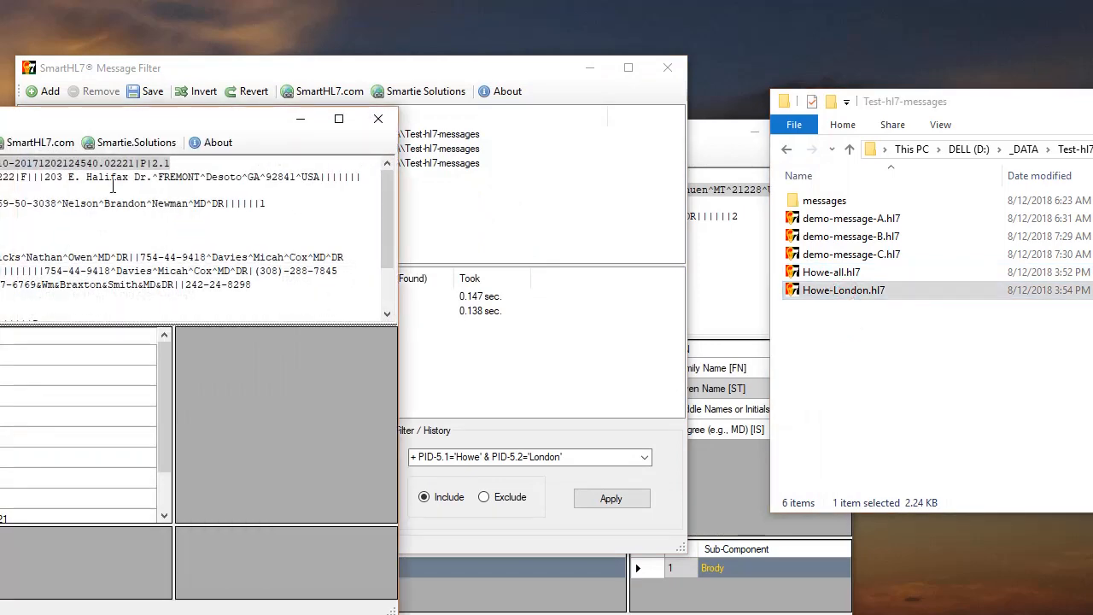
{"action": "left_click_drag", "start_coordinate": [0, 117], "coordinate": [338, 67]}
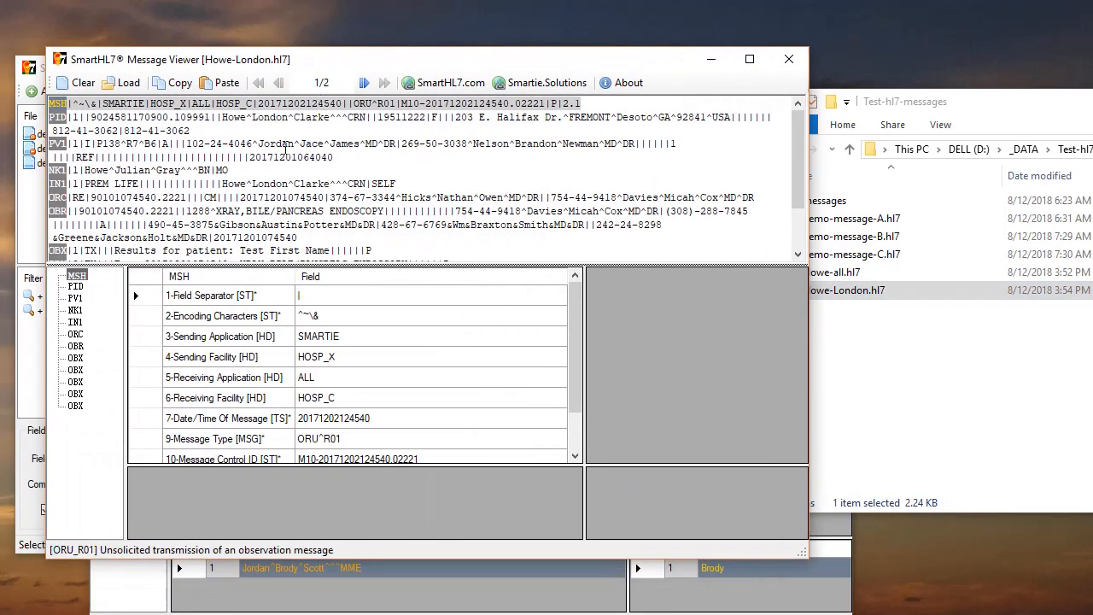
{"action": "left_click", "coordinate": [282, 117]}
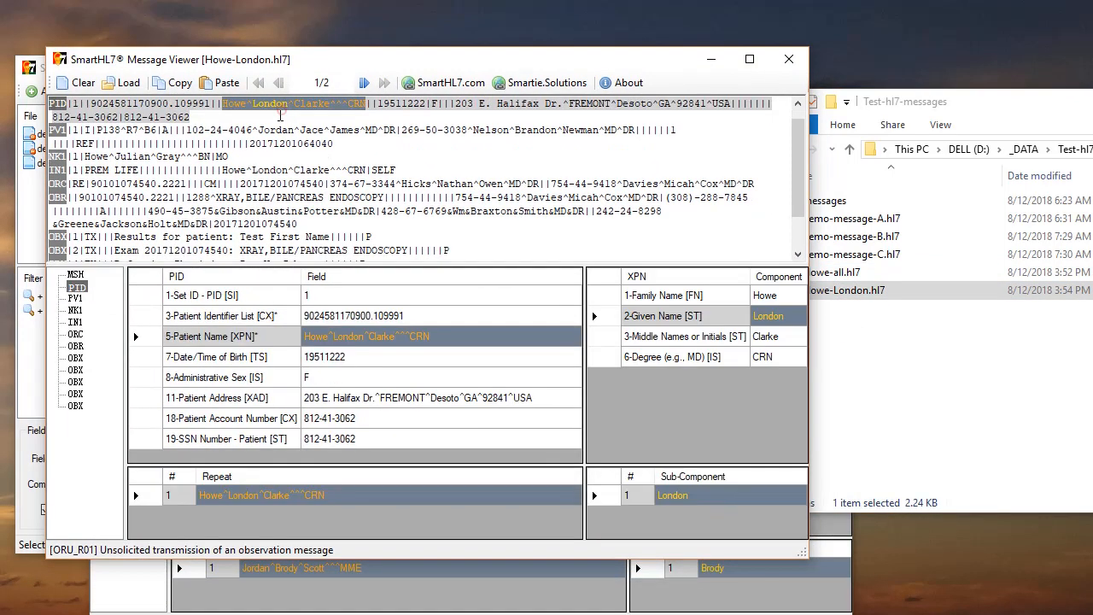
{"action": "left_click", "coordinate": [366, 82]}
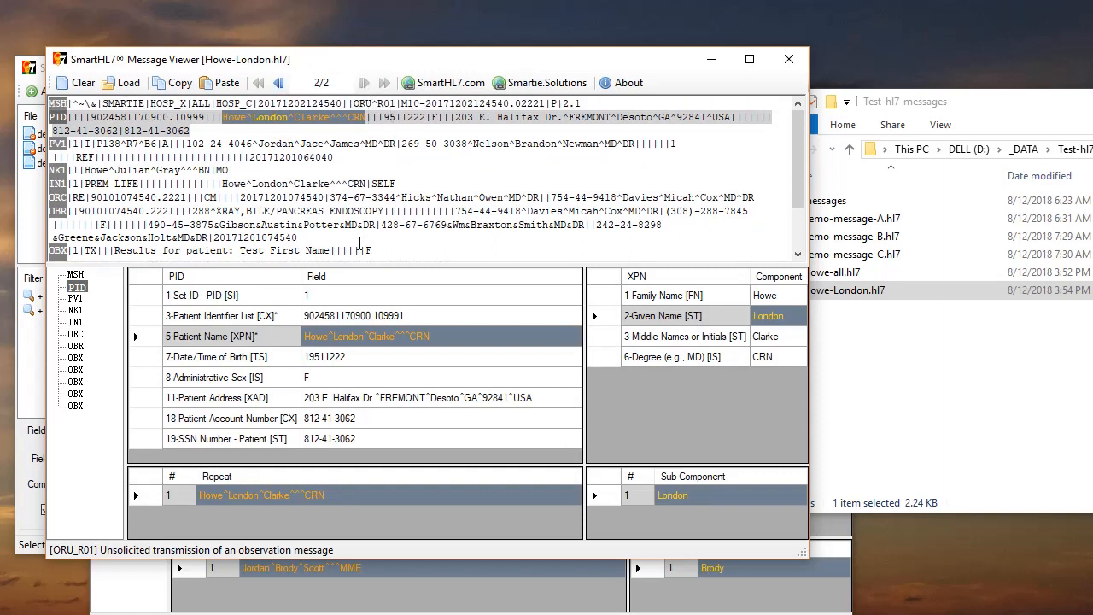
{"action": "left_click", "coordinate": [789, 65]}
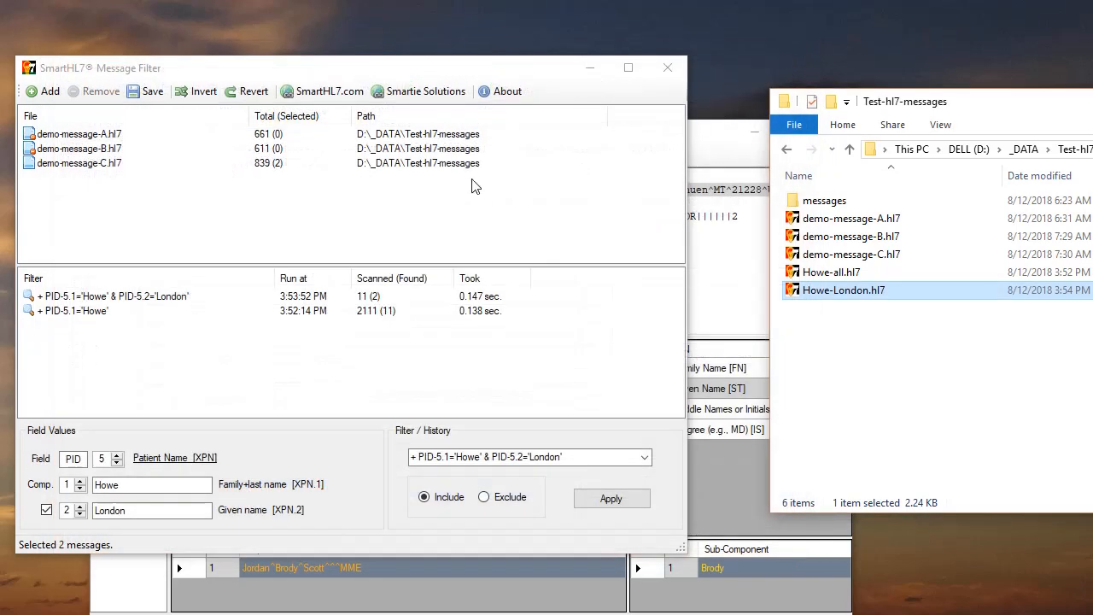
- Invert the message selection and go through demo-message-A, demo-message-B and demo-message-C in the file list
{"action": "left_click", "coordinate": [422, 202]}
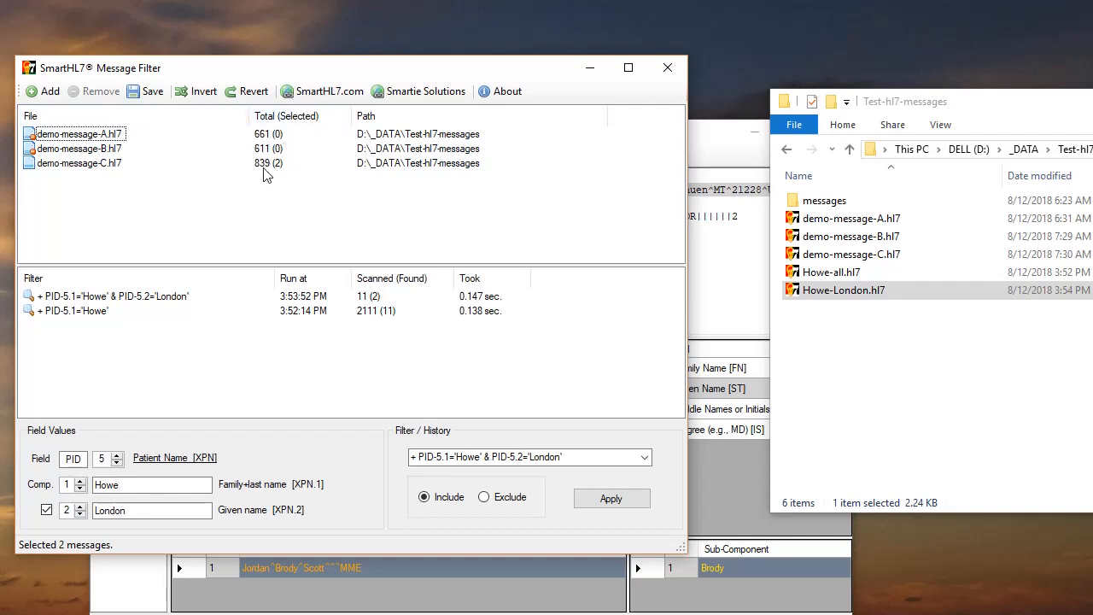
{"action": "left_click", "coordinate": [200, 94]}
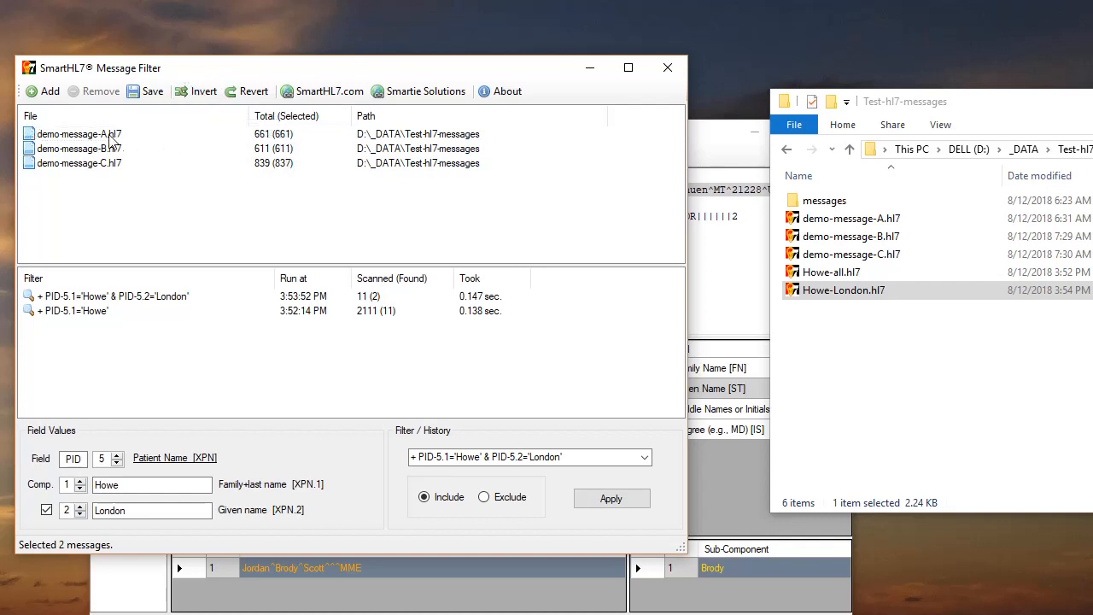
{"action": "left_click", "coordinate": [110, 134]}
{"action": "left_click", "coordinate": [97, 150]}
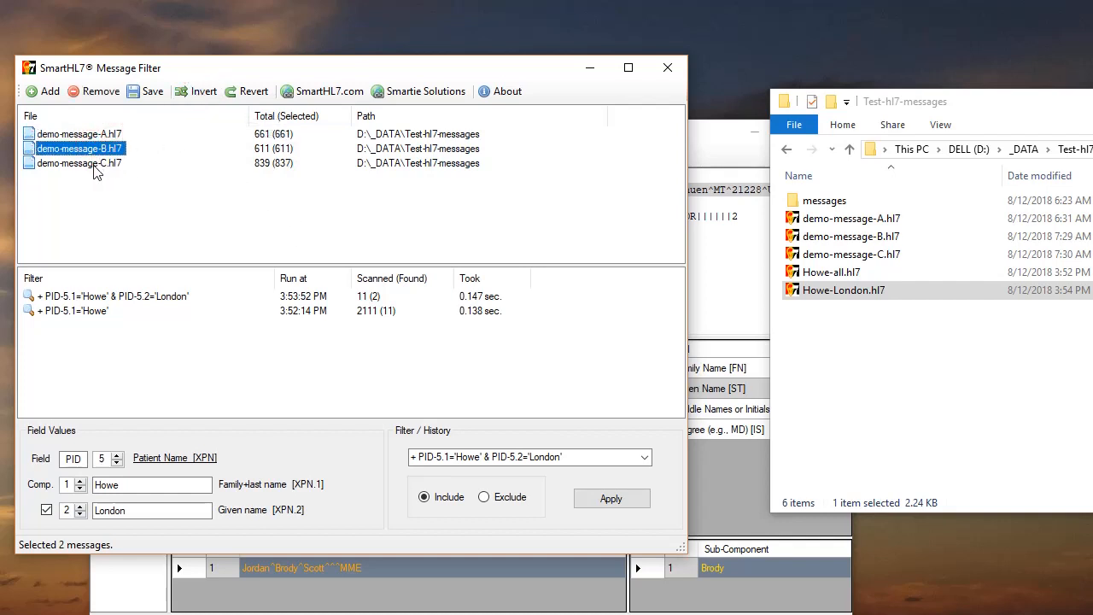
{"action": "left_click", "coordinate": [97, 165]}
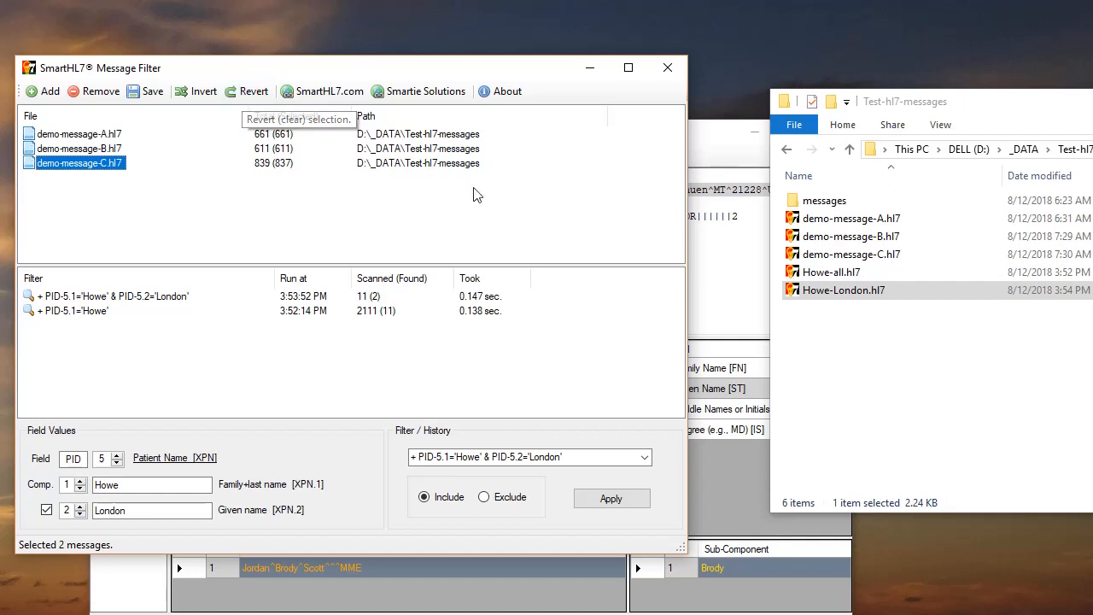
{"action": "left_click", "coordinate": [872, 294]}
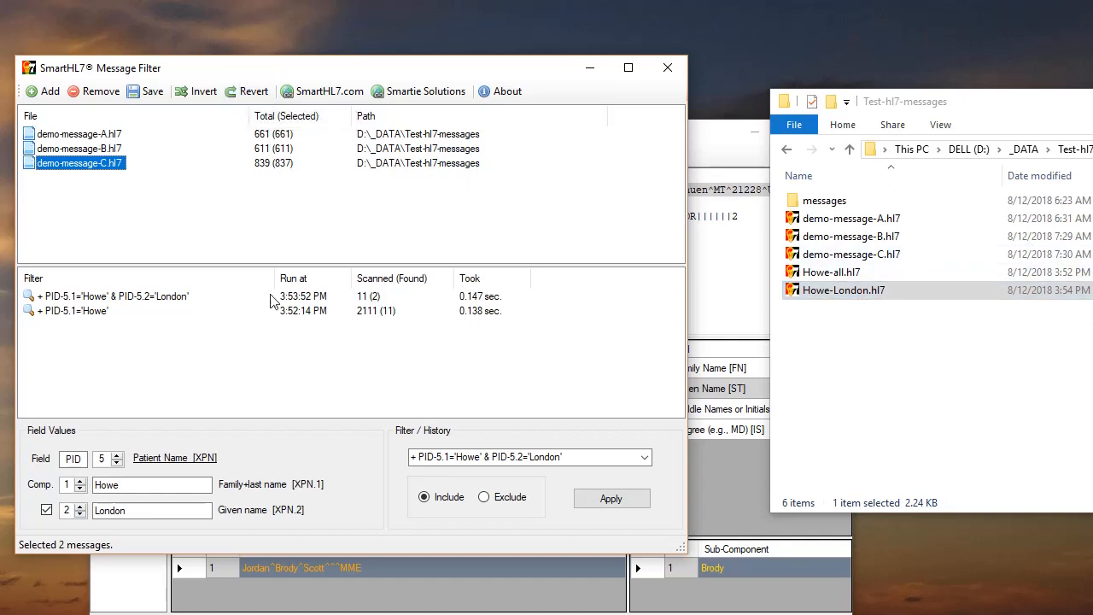
- Revert the message selection and recall the combined family and given name filter from the previous filtering runs
{"action": "left_click", "coordinate": [252, 92]}
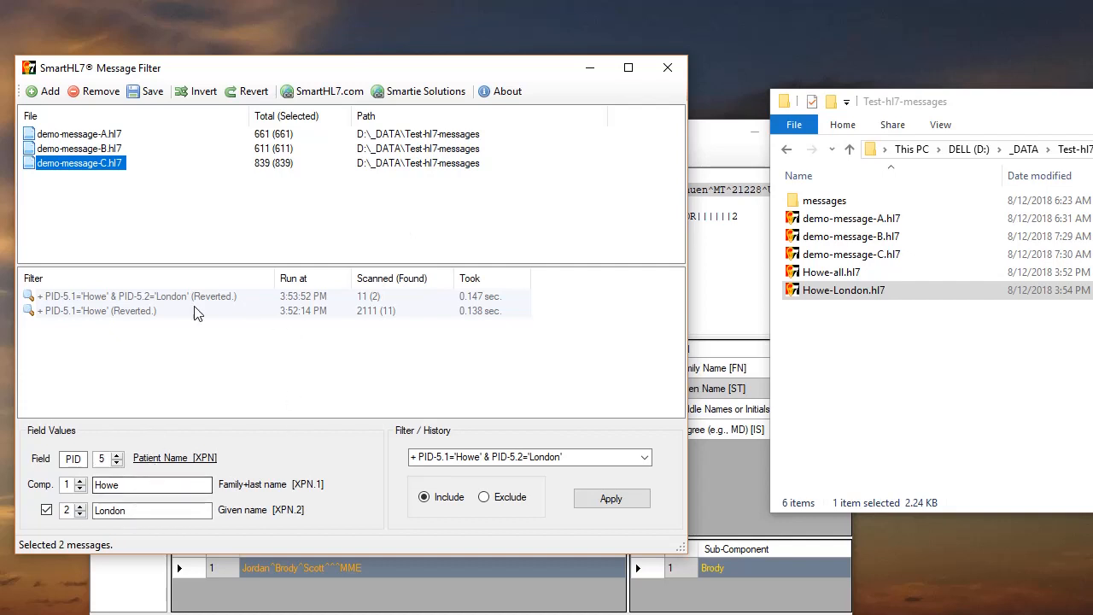
{"action": "left_click", "coordinate": [146, 295]}
{"action": "left_click", "coordinate": [123, 312]}
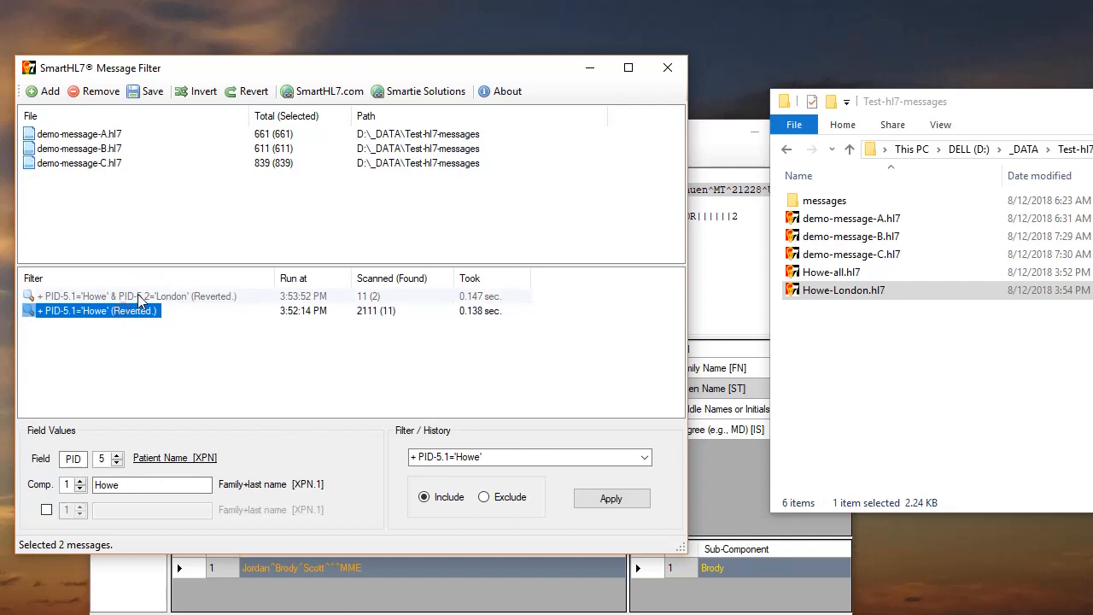
{"action": "left_click", "coordinate": [138, 296]}
{"action": "left_click", "coordinate": [119, 311]}
{"action": "left_click", "coordinate": [133, 296]}
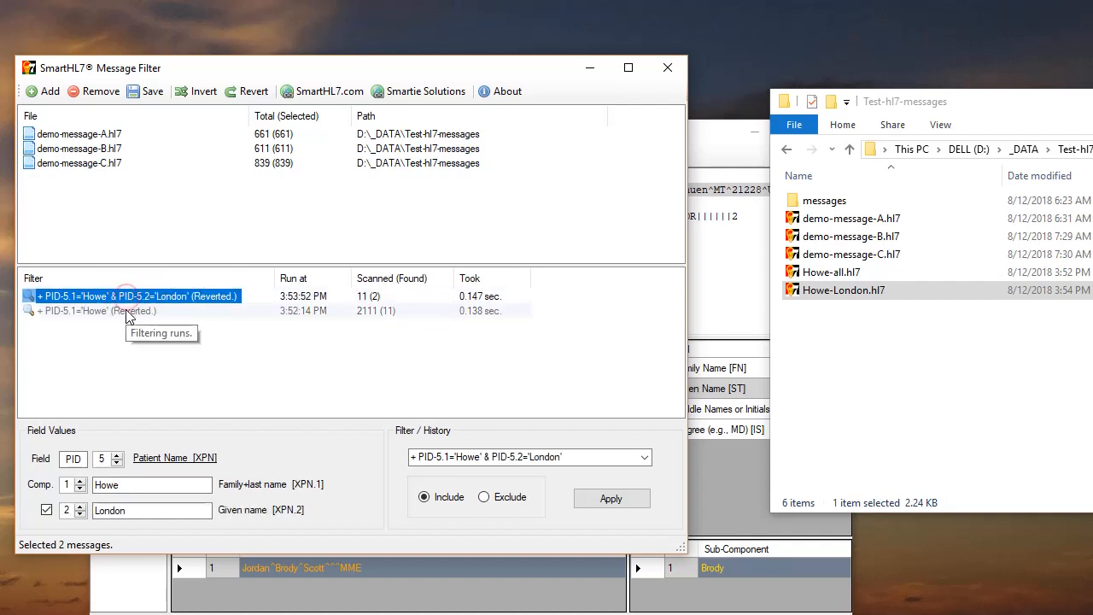
{"action": "left_click", "coordinate": [126, 310]}
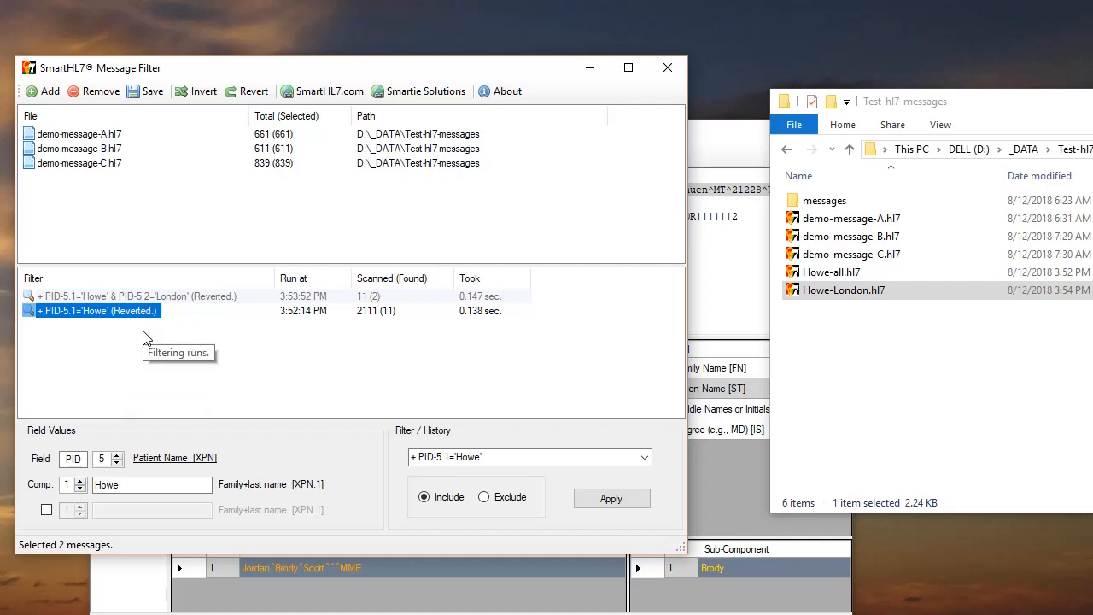
{"action": "left_click", "coordinate": [150, 298]}
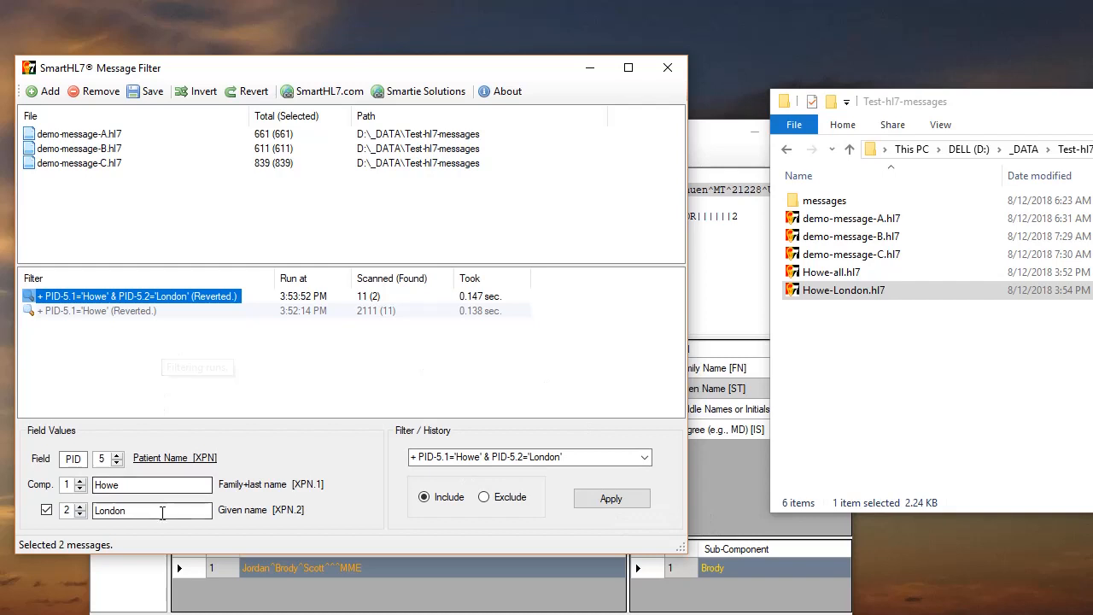
- Open the HL7 file saved for all messages with the family name, copy the first message's PID-5 given name, and minimize the viewer
{"action": "double_click", "coordinate": [141, 511]}
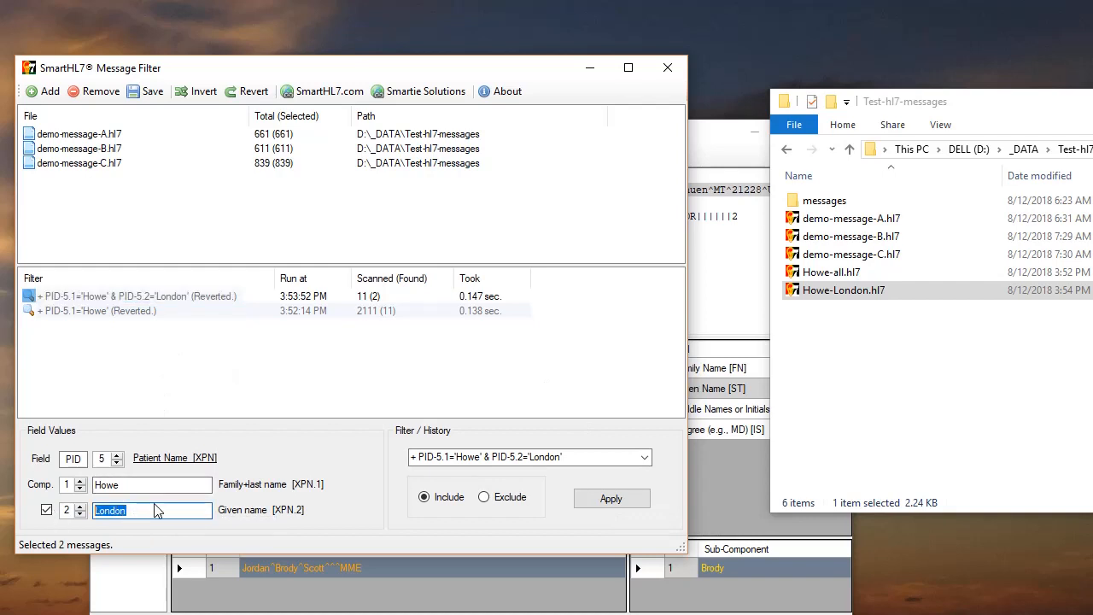
{"action": "double_click", "coordinate": [850, 272]}
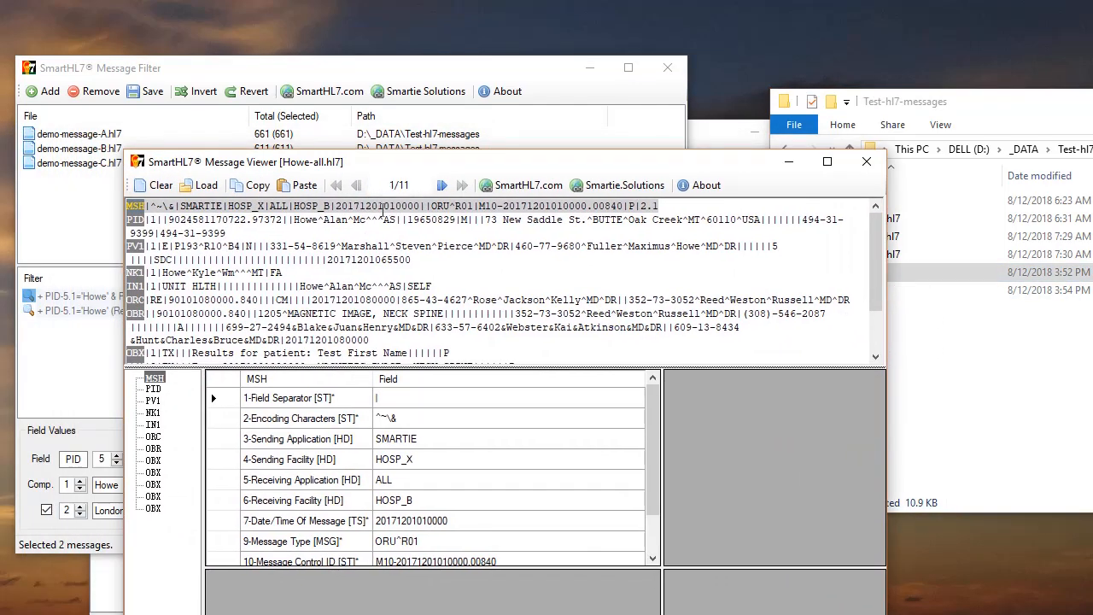
{"action": "left_click", "coordinate": [341, 220]}
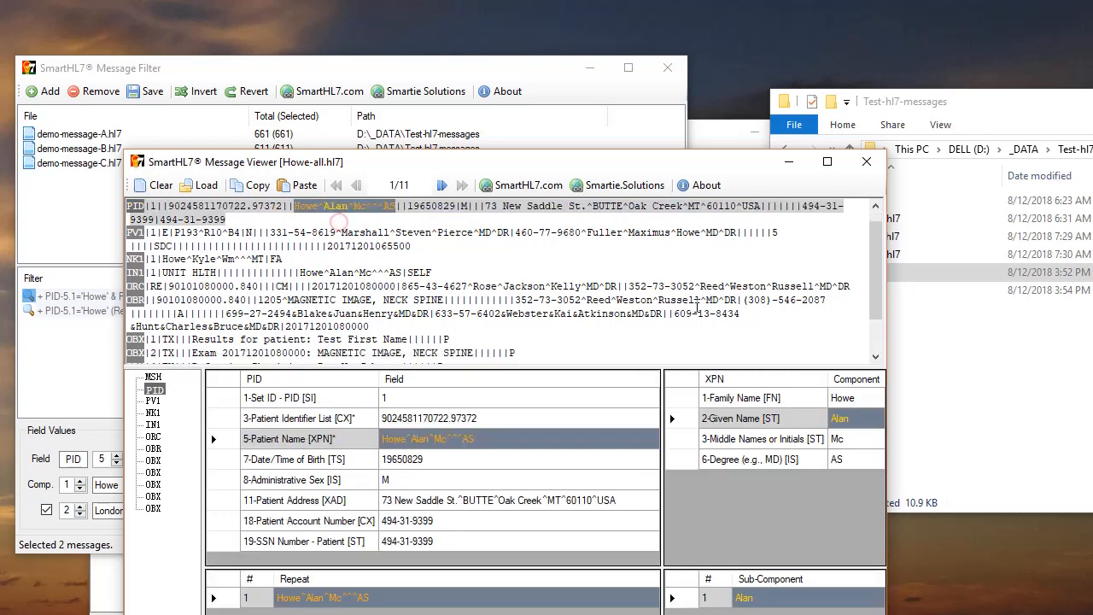
{"action": "double_click", "coordinate": [841, 419]}
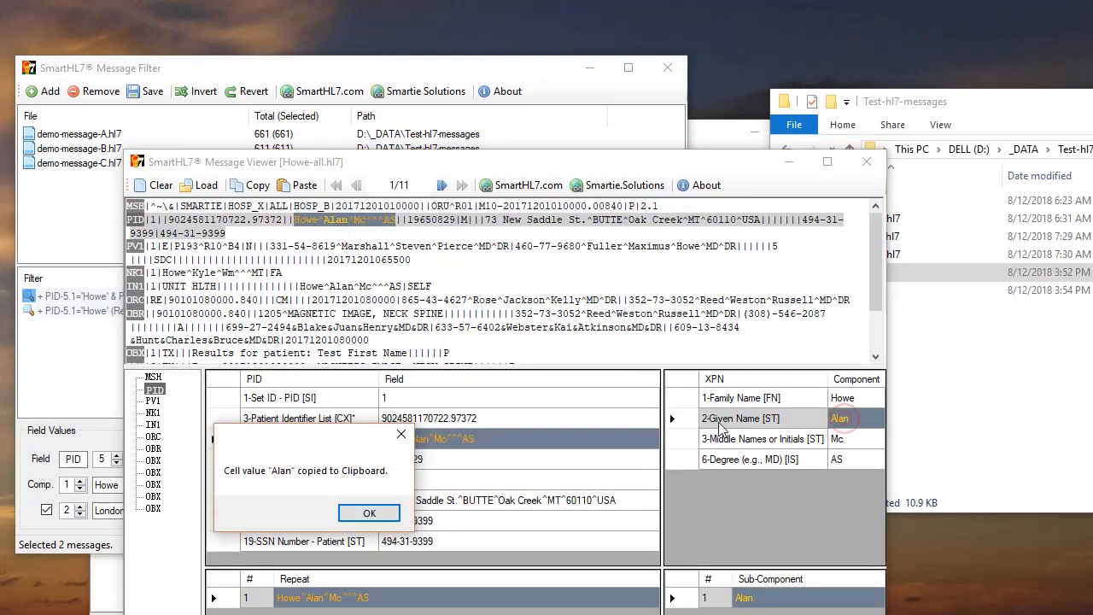
{"action": "left_click", "coordinate": [369, 512]}
{"action": "left_click", "coordinate": [789, 162]}
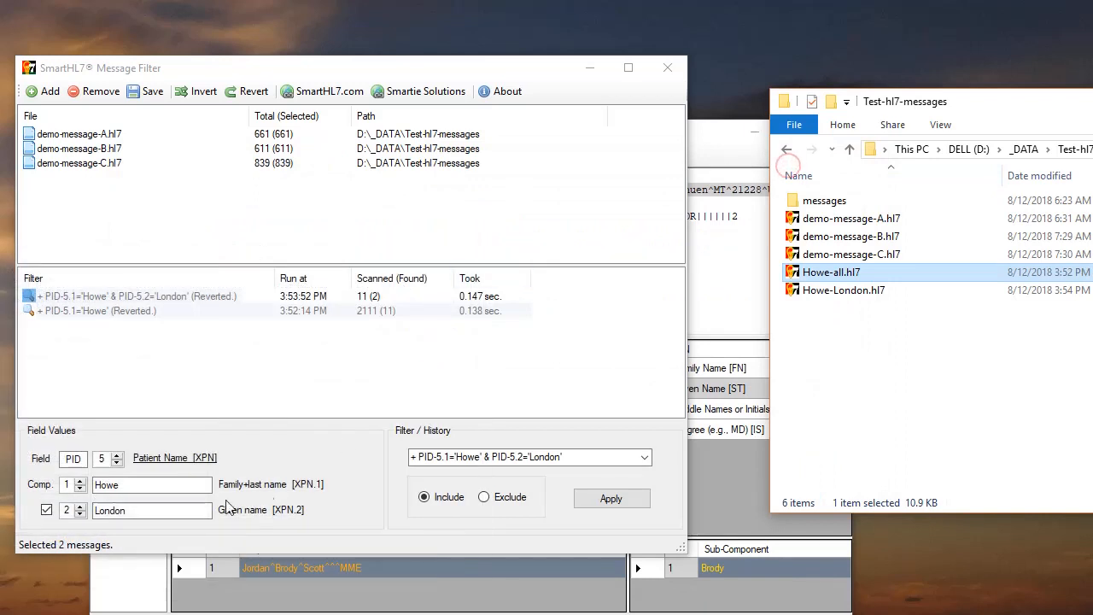
- Replace the PID-5.2 filter value with the copied given name and apply the include filter
{"action": "left_click", "coordinate": [69, 511]}
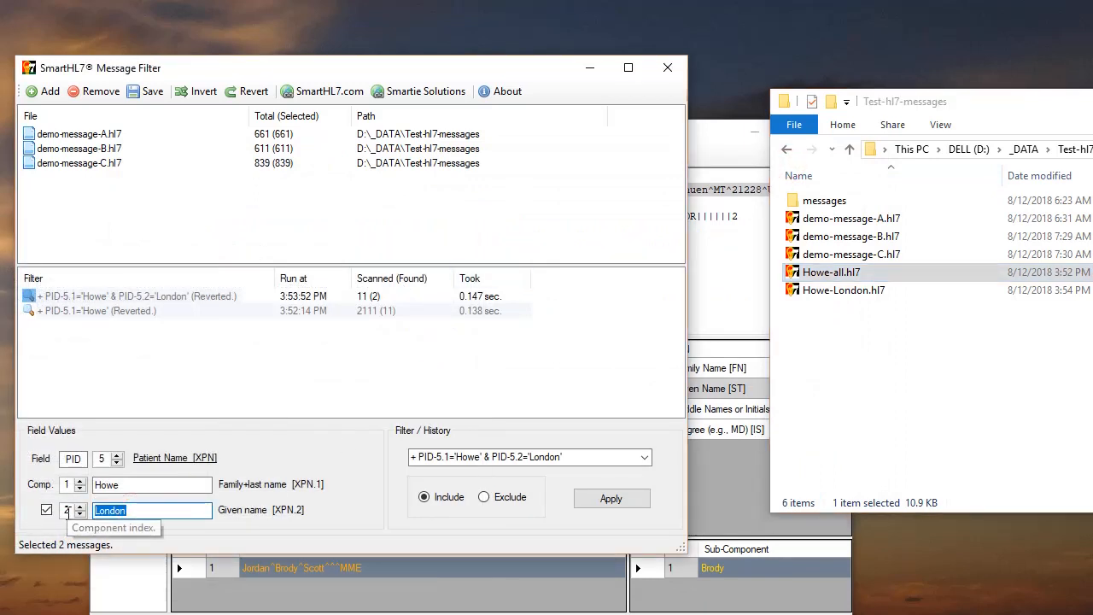
{"action": "key", "text": "ctrl+v"}
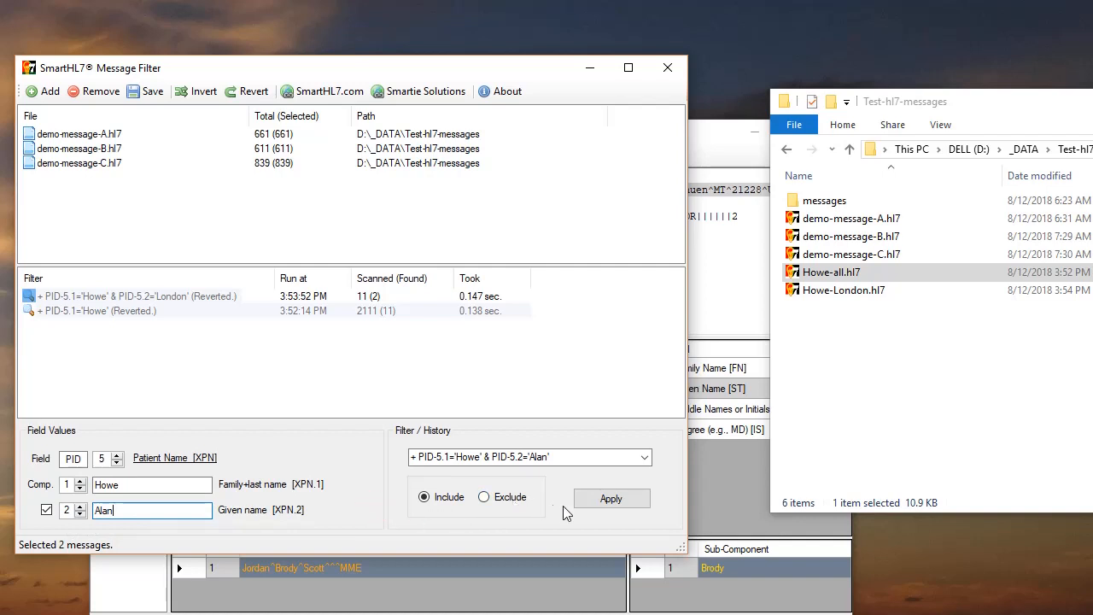
{"action": "left_click", "coordinate": [598, 507]}
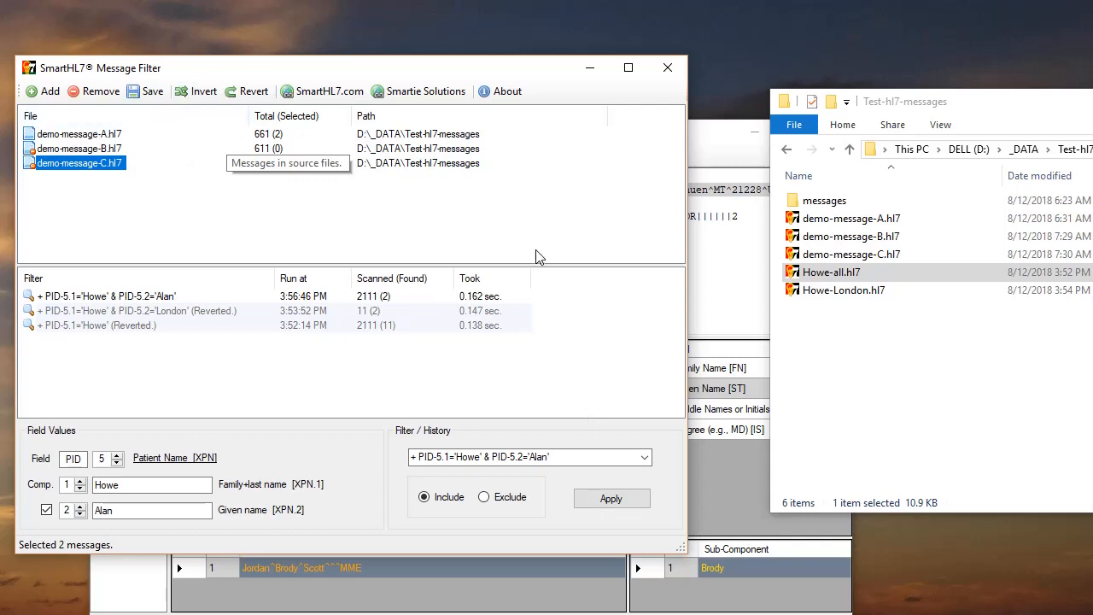
- Save the messages matching the new given name in Test-hl7-messages, naming the HL7 file with the family and new given names joined by a hyphen
{"action": "left_click", "coordinate": [143, 96]}
{"action": "left_click", "coordinate": [244, 290]}
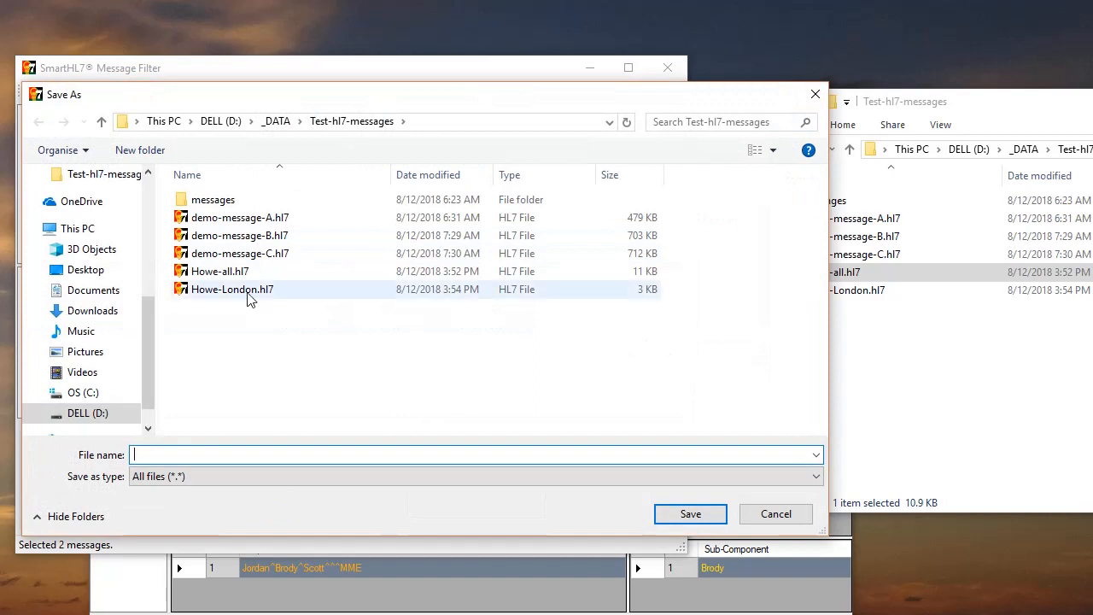
{"action": "left_click", "coordinate": [201, 454]}
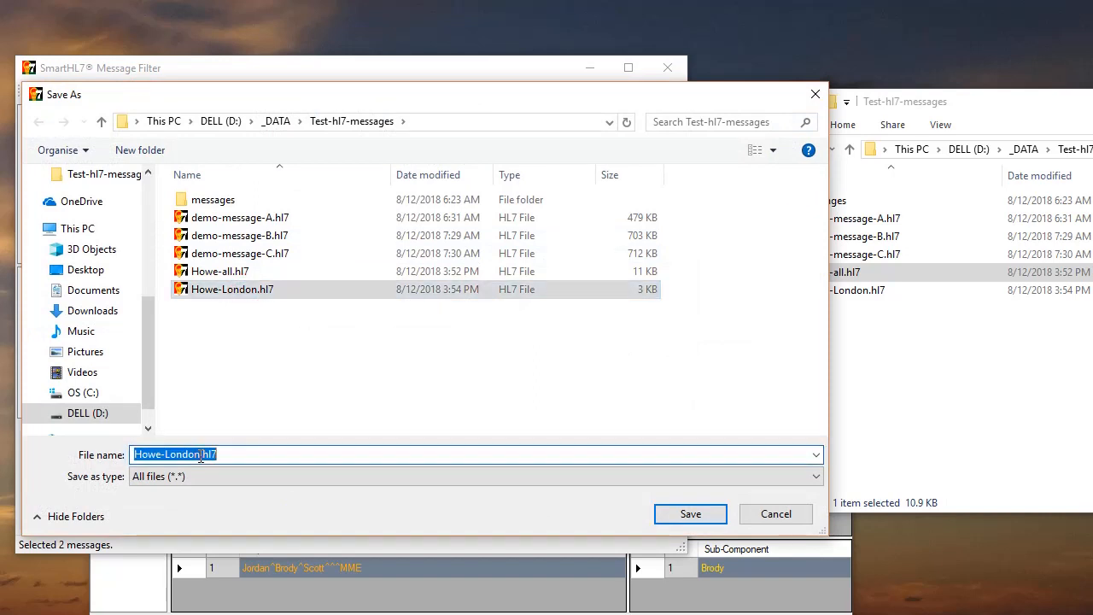
{"action": "left_click", "coordinate": [201, 455]}
{"action": "left_click_drag", "start_coordinate": [200, 454], "coordinate": [165, 454]}
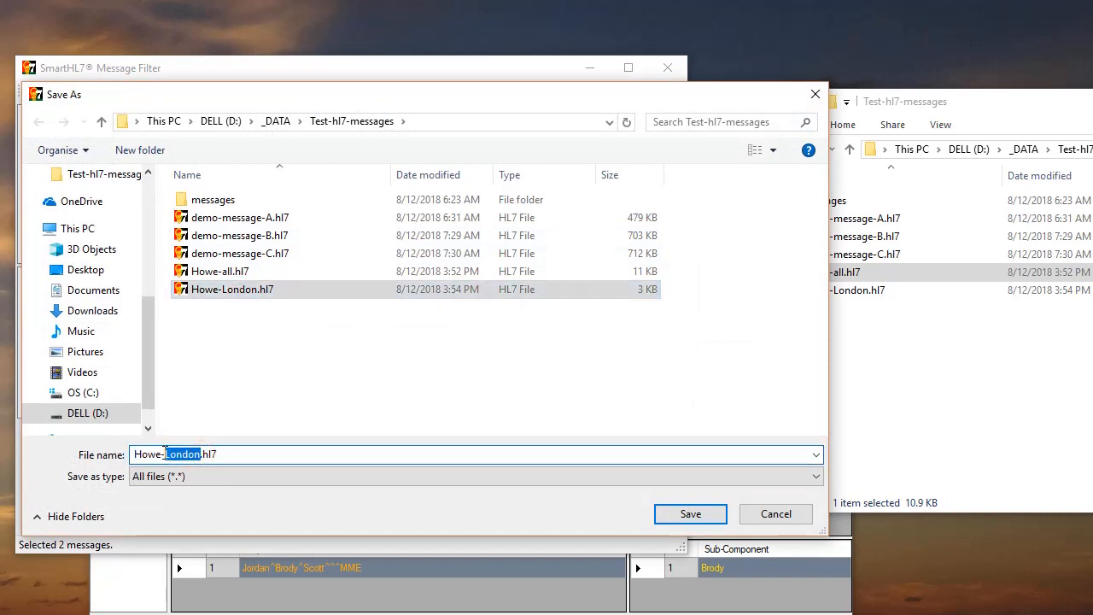
{"action": "type", "text": "All"}
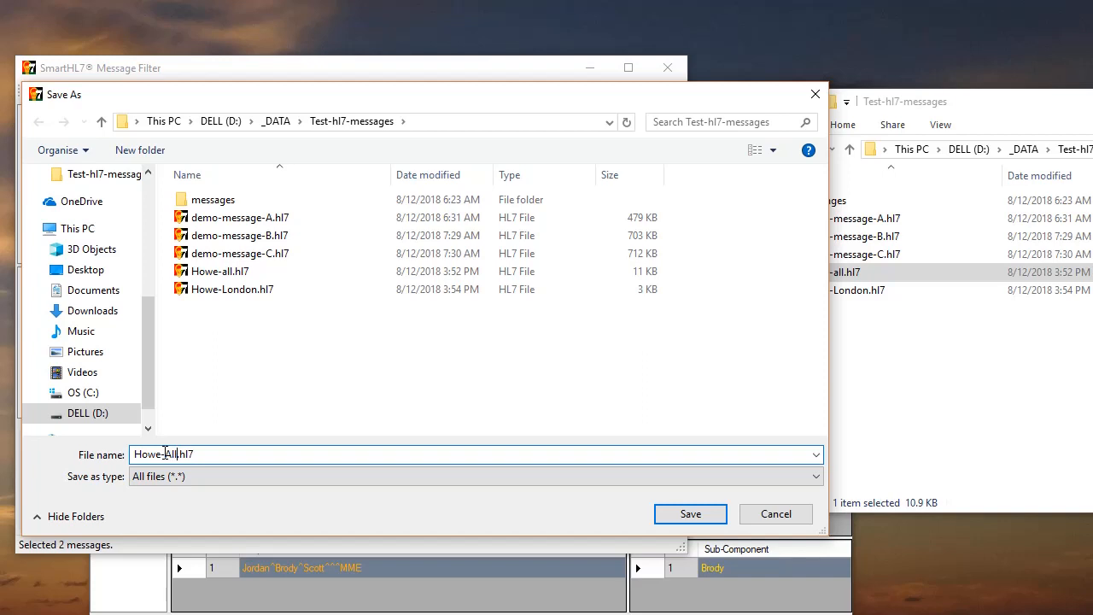
{"action": "key", "text": "BackSpace"}
{"action": "type", "text": "en"}
{"action": "left_click_drag", "start_coordinate": [343, 96], "coordinate": [434, 118]}
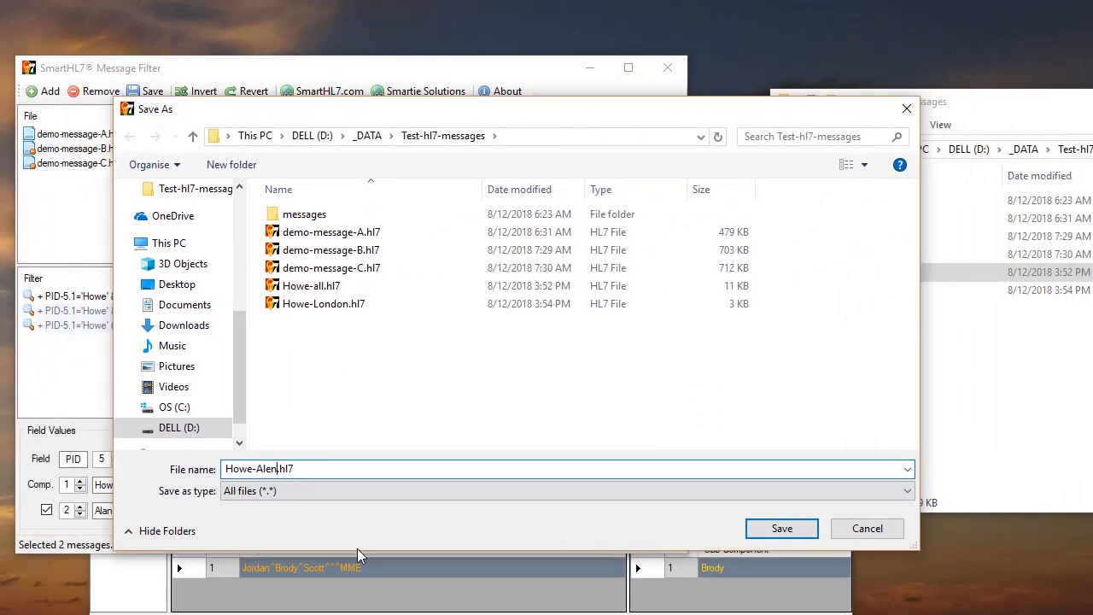
{"action": "key", "text": "BackSpace"}
{"action": "type", "text": "a"}
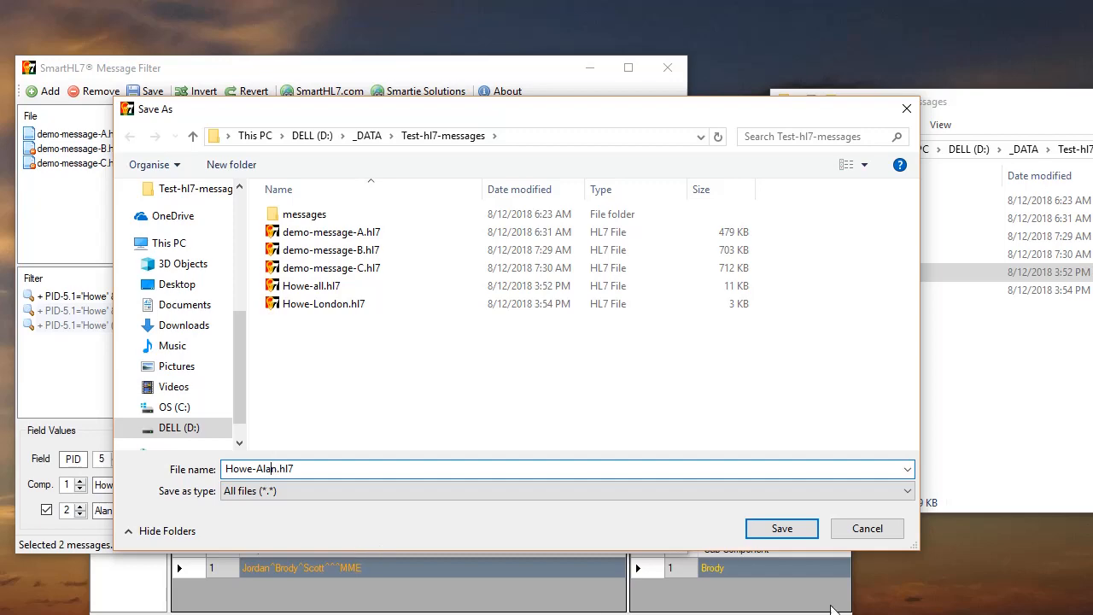
{"action": "left_click", "coordinate": [795, 531]}
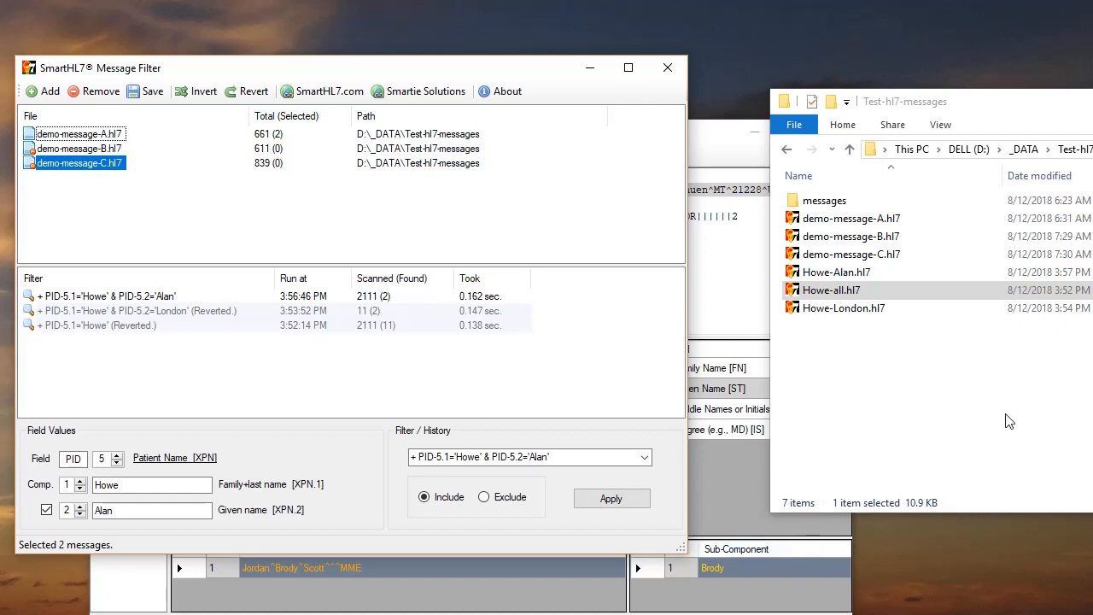
- Recall the earlier reverted family and given name filter from the filtering runs and switch it to Exclude
{"action": "left_click", "coordinate": [119, 296]}
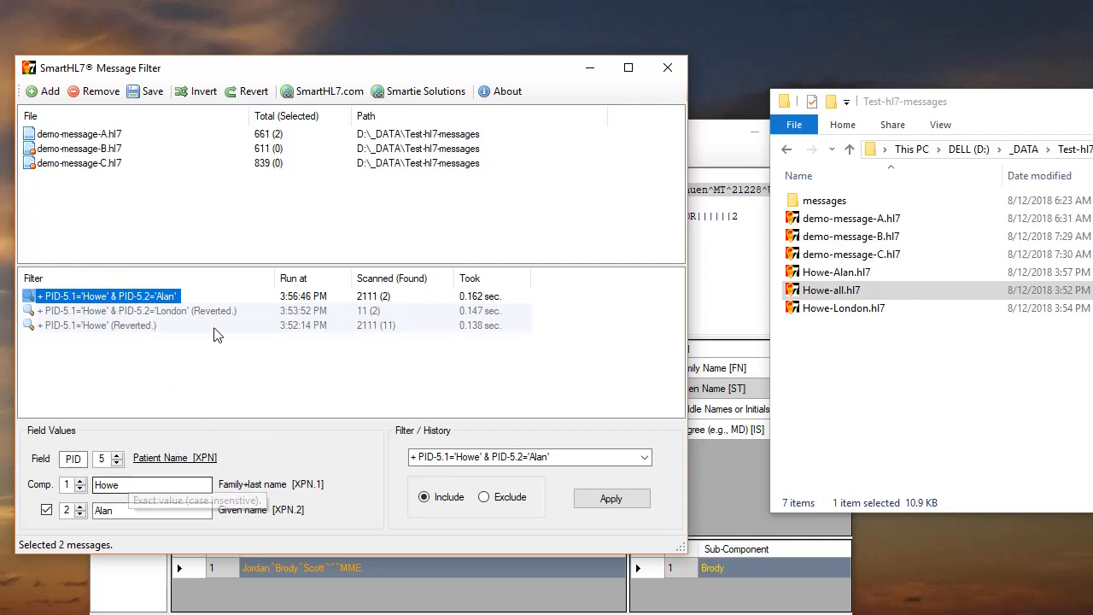
{"action": "left_click", "coordinate": [167, 314]}
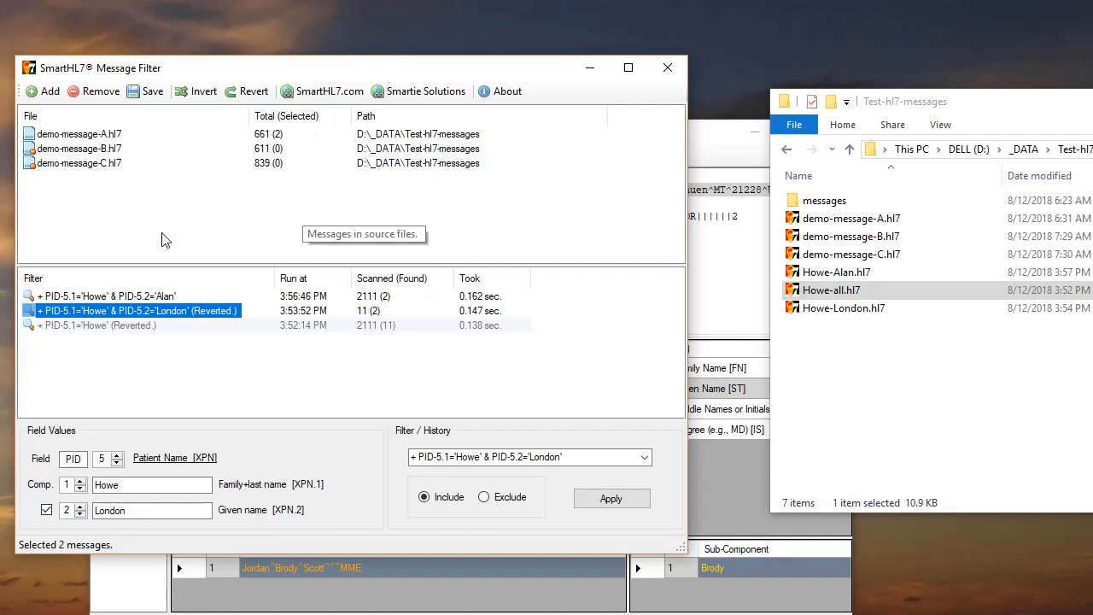
{"action": "left_click", "coordinate": [485, 499]}
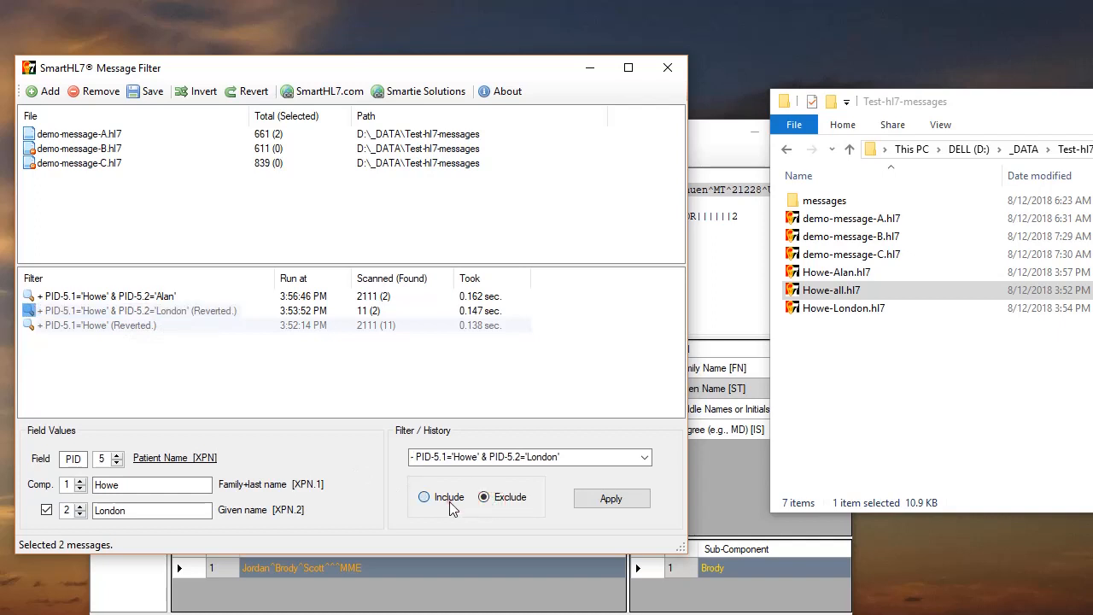
{"action": "left_click", "coordinate": [449, 501]}
{"action": "left_click", "coordinate": [496, 497]}
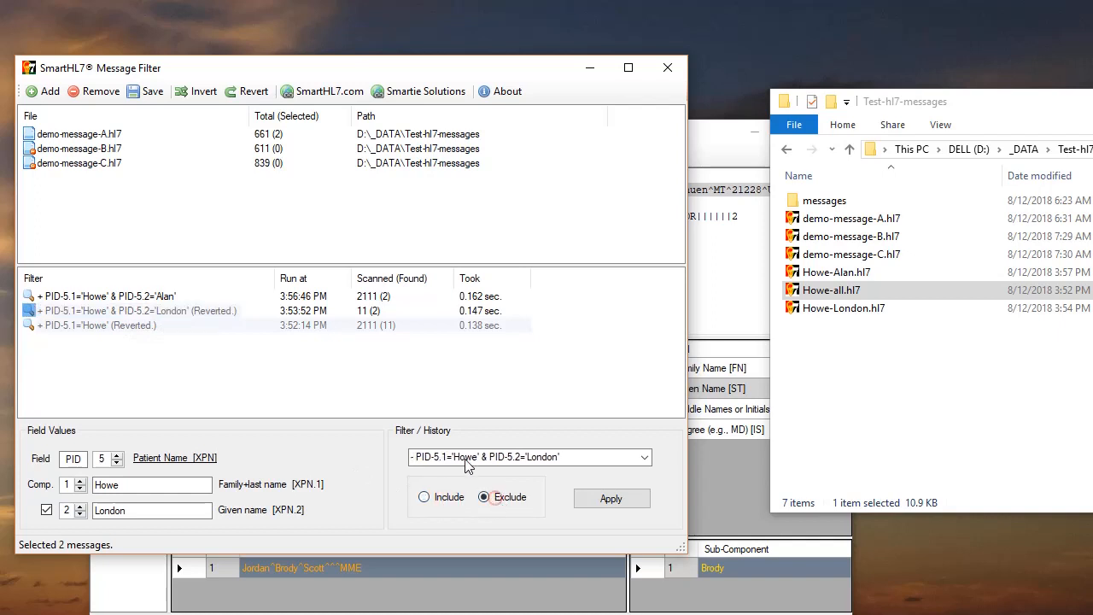
- Go through the three filtering runs and compare the filter each one recalls, ending on the most recent run
{"action": "left_click", "coordinate": [123, 299]}
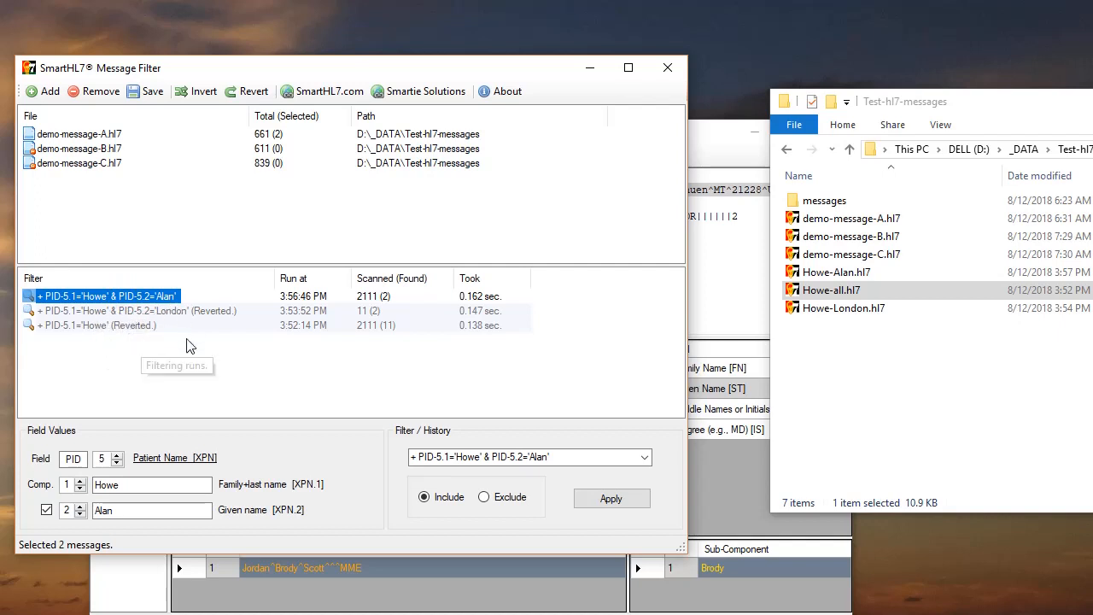
{"action": "left_click", "coordinate": [116, 326]}
{"action": "left_click", "coordinate": [114, 313]}
{"action": "left_click", "coordinate": [120, 325]}
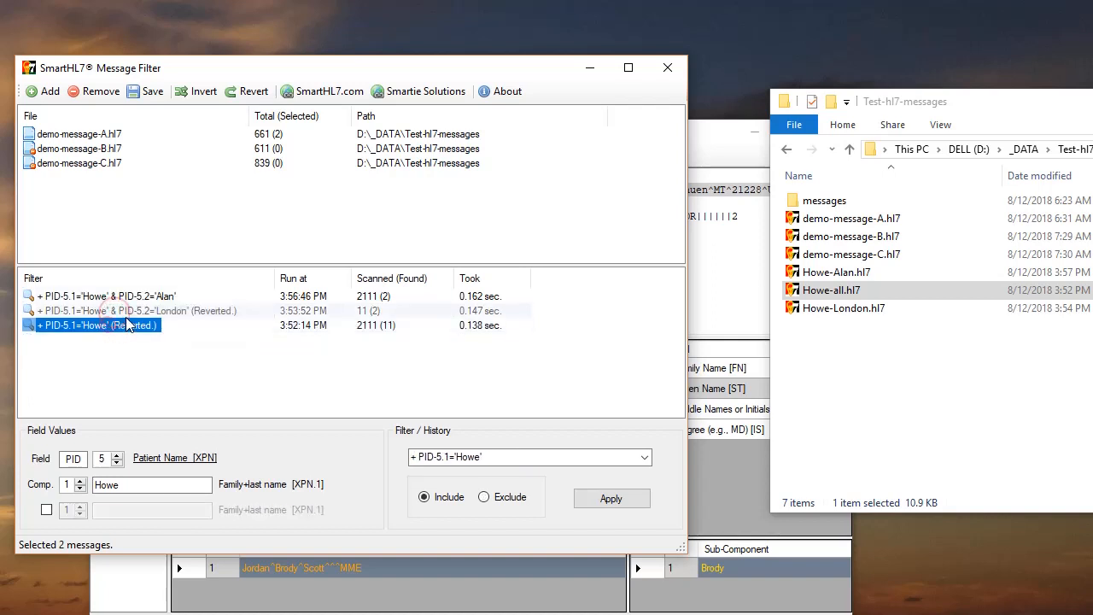
{"action": "left_click", "coordinate": [119, 312]}
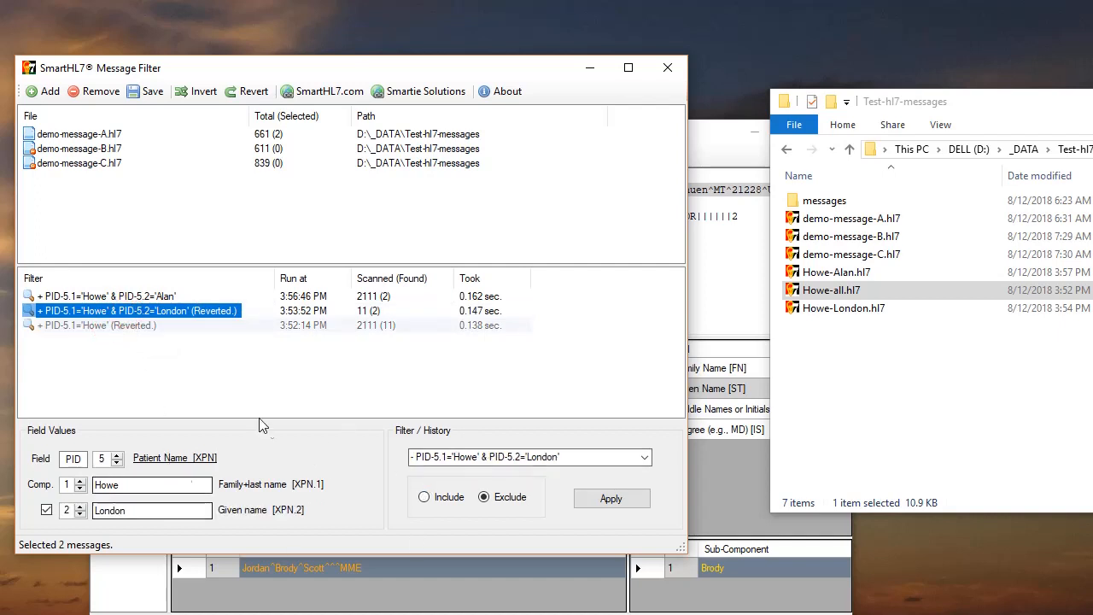
{"action": "left_click", "coordinate": [144, 341]}
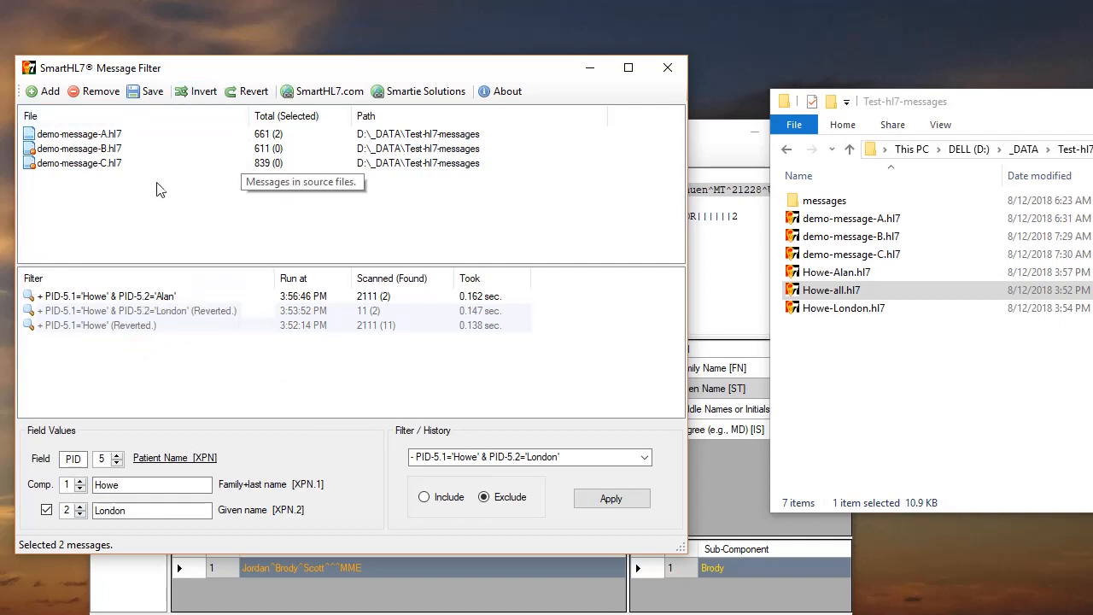
{"action": "left_click", "coordinate": [110, 296]}
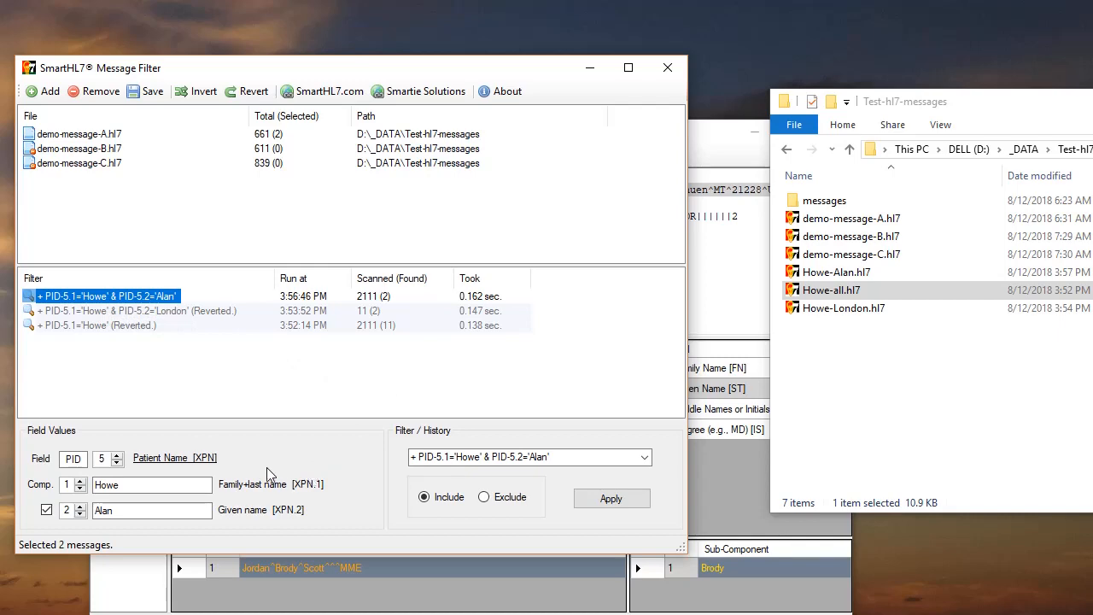
- Examine the MSH-9 message type in the first message of demo-message-A, and return to the message filter
{"action": "left_click", "coordinate": [717, 467]}
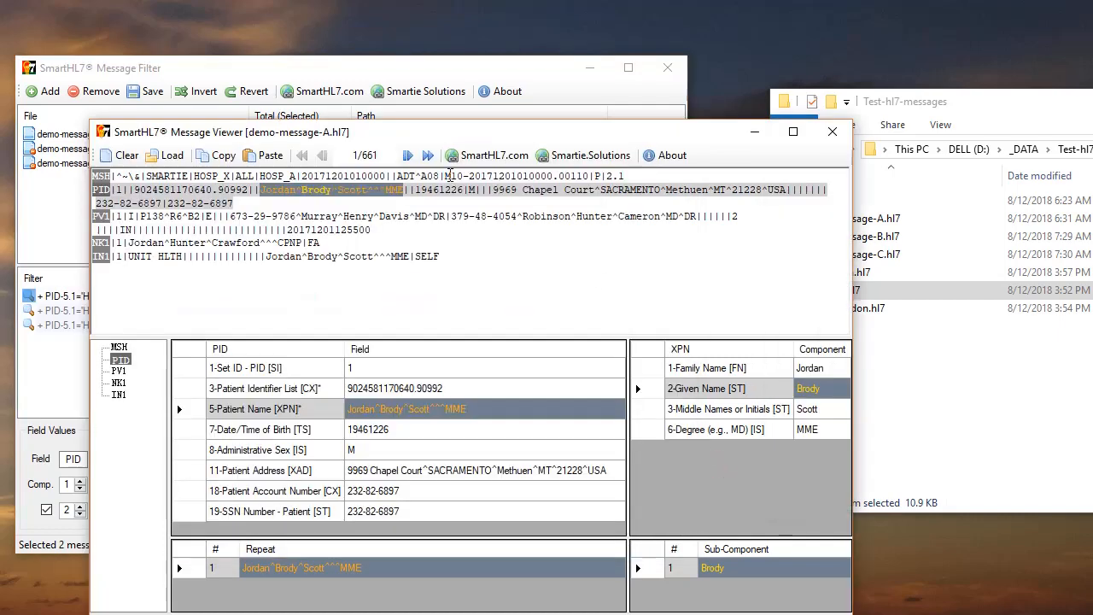
{"action": "left_click", "coordinate": [411, 177]}
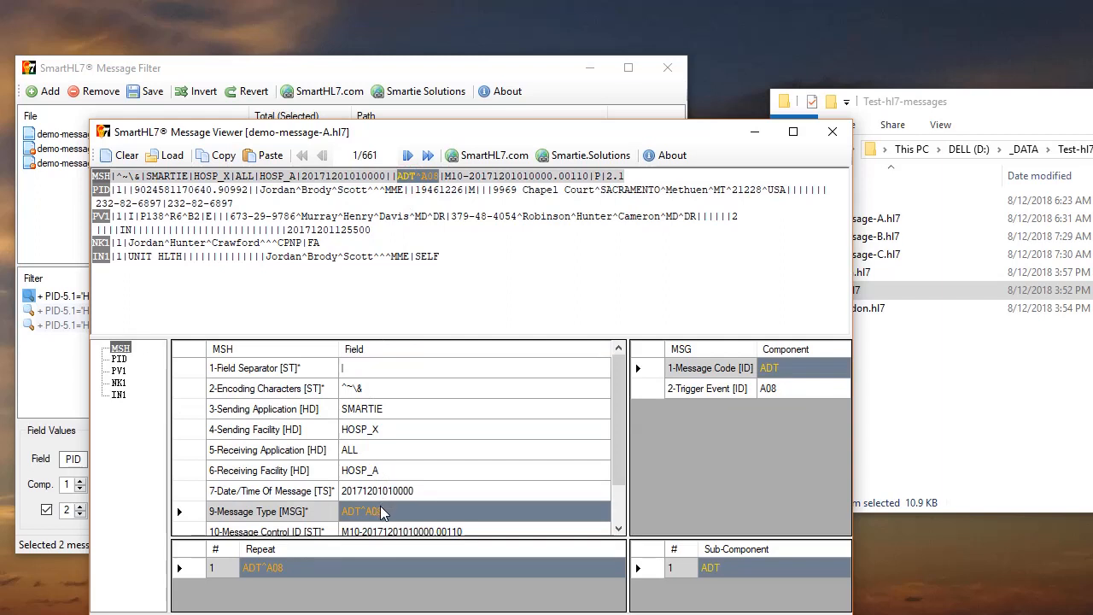
{"action": "left_click", "coordinate": [71, 379]}
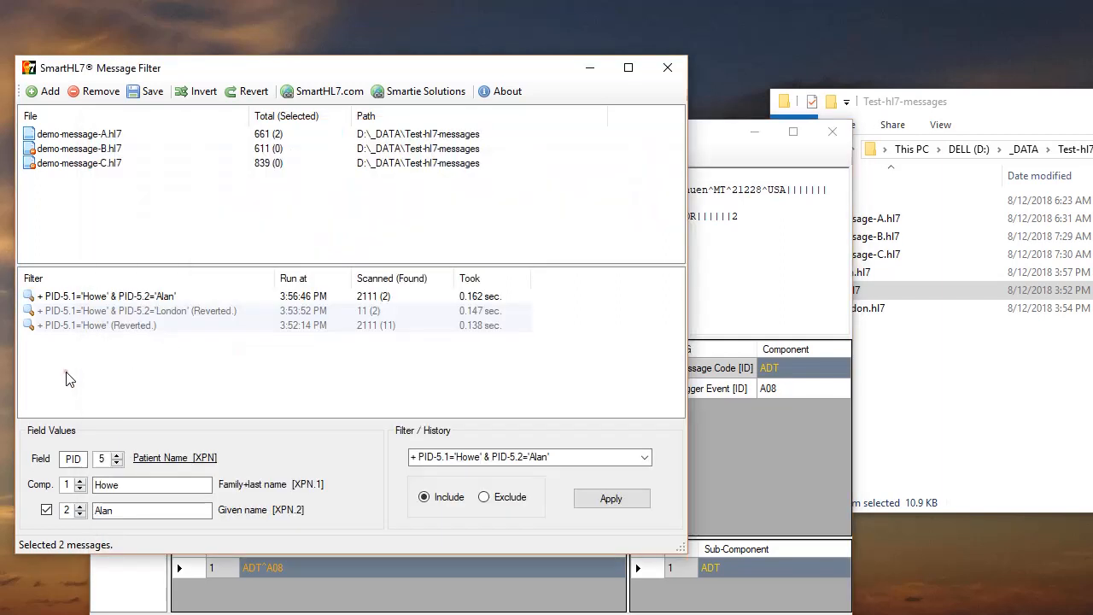
- Set the filter field to MSH-9, Message Type
{"action": "double_click", "coordinate": [82, 454]}
{"action": "type", "text": "MSH"}
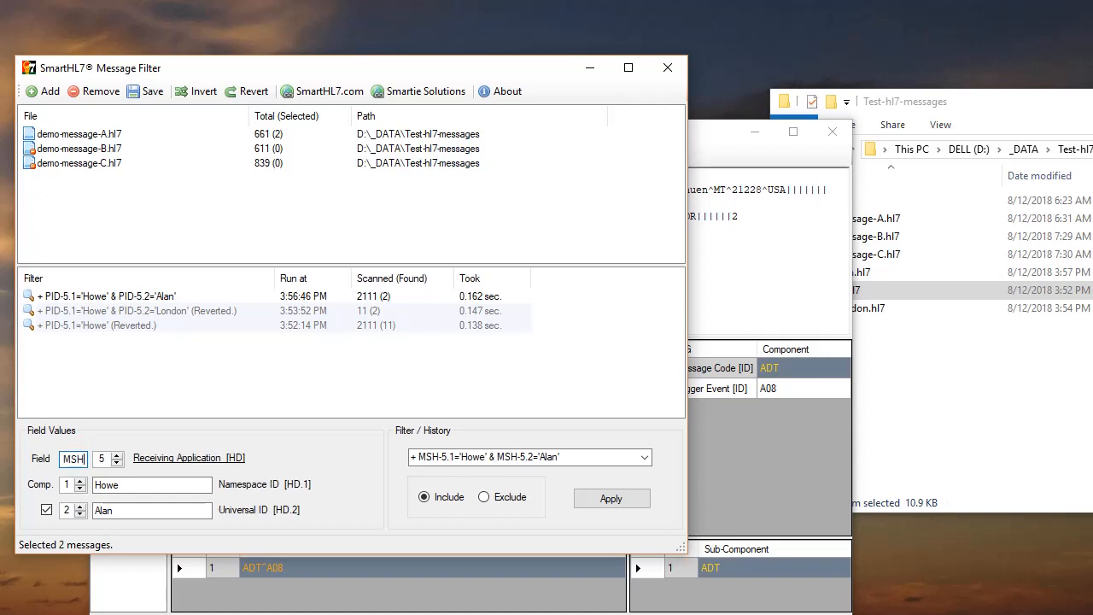
{"action": "left_click", "coordinate": [116, 462]}
{"action": "left_click", "coordinate": [116, 462]}
{"action": "left_click", "coordinate": [117, 462]}
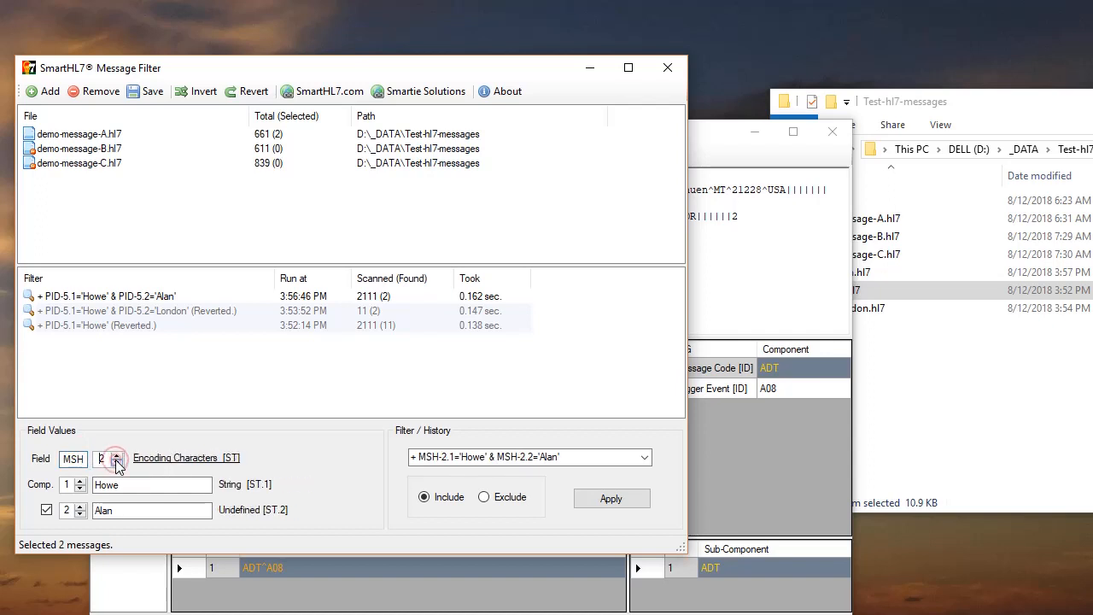
{"action": "left_click", "coordinate": [116, 462]}
{"action": "left_click", "coordinate": [117, 457]}
{"action": "left_click", "coordinate": [116, 457]}
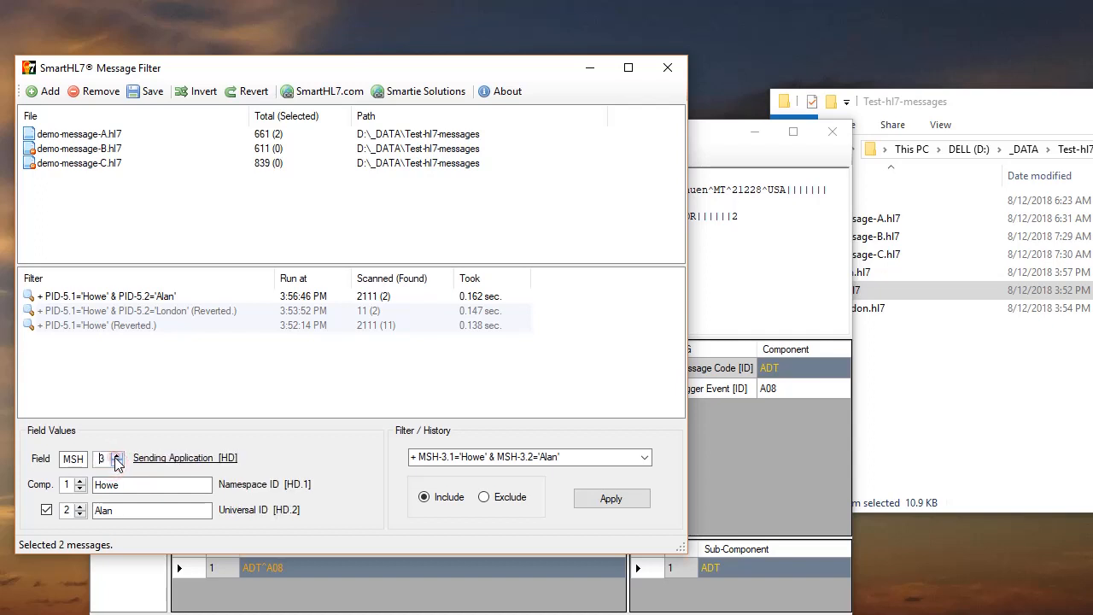
{"action": "left_click", "coordinate": [116, 457]}
{"action": "left_click", "coordinate": [116, 456]}
{"action": "left_click", "coordinate": [116, 457]}
{"action": "left_click", "coordinate": [117, 457]}
{"action": "left_click", "coordinate": [116, 457]}
{"action": "left_click", "coordinate": [116, 456]}
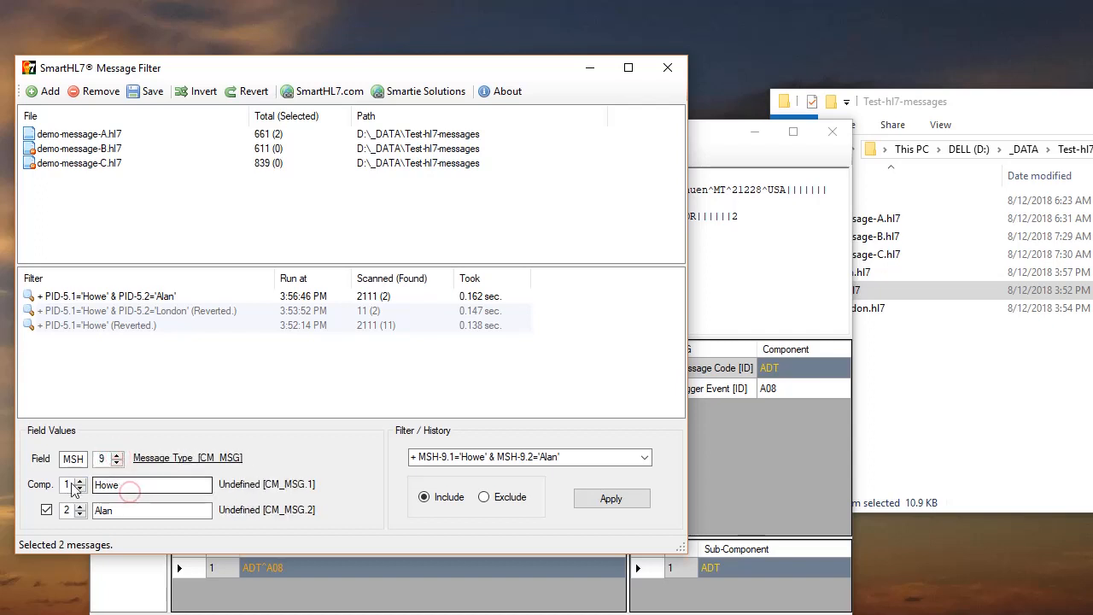
- Set component 1 of the message type to ADT, disable the second component condition, and apply the include filter
{"action": "double_click", "coordinate": [126, 485]}
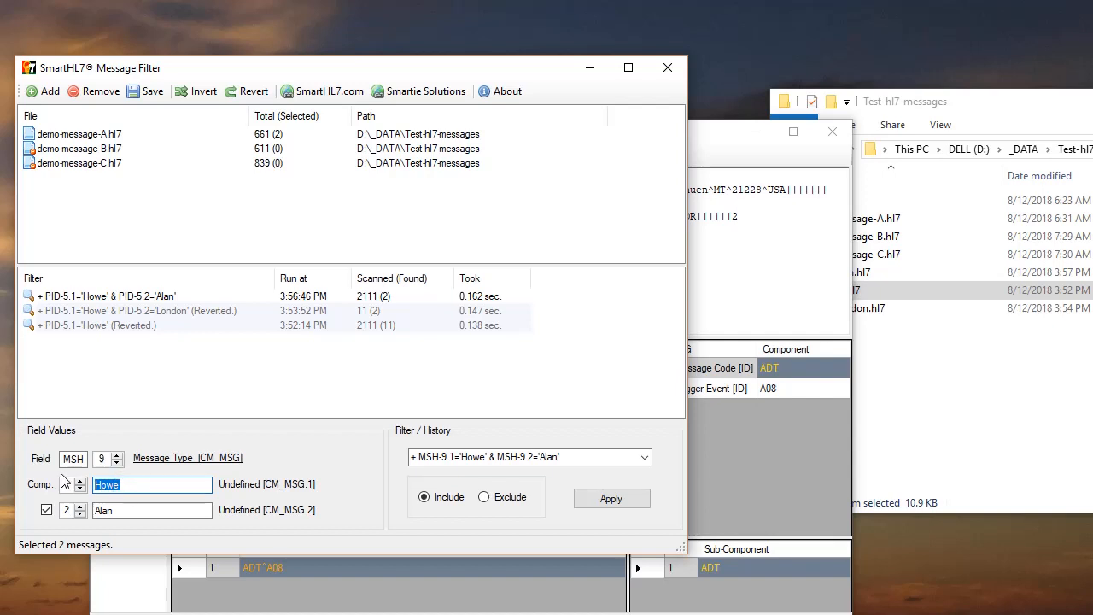
{"action": "type", "text": "ADTR"}
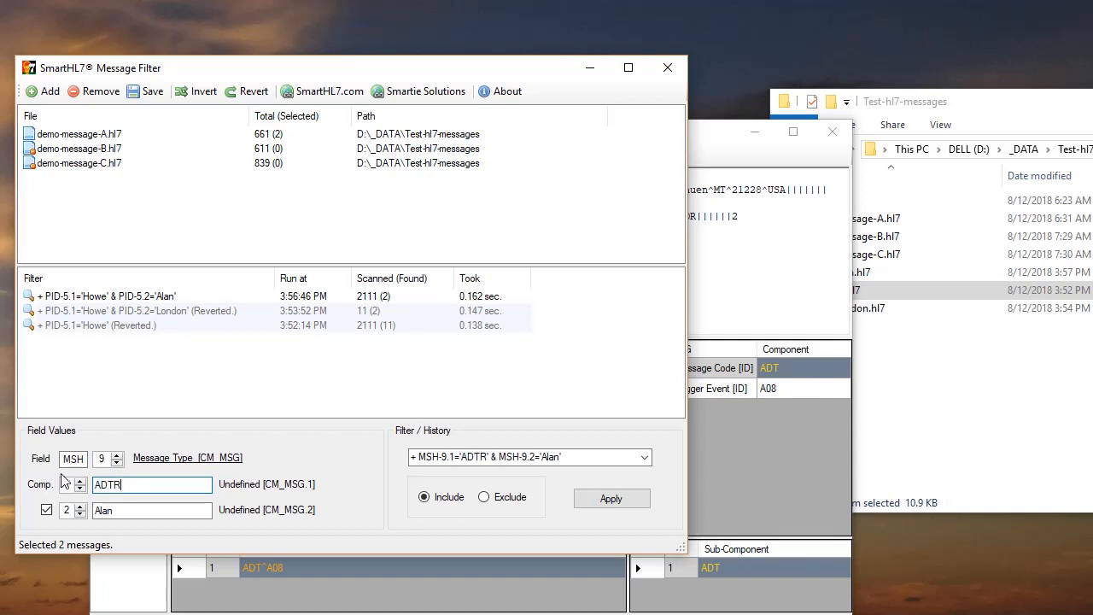
{"action": "key", "text": "BackSpace"}
{"action": "left_click", "coordinate": [46, 510]}
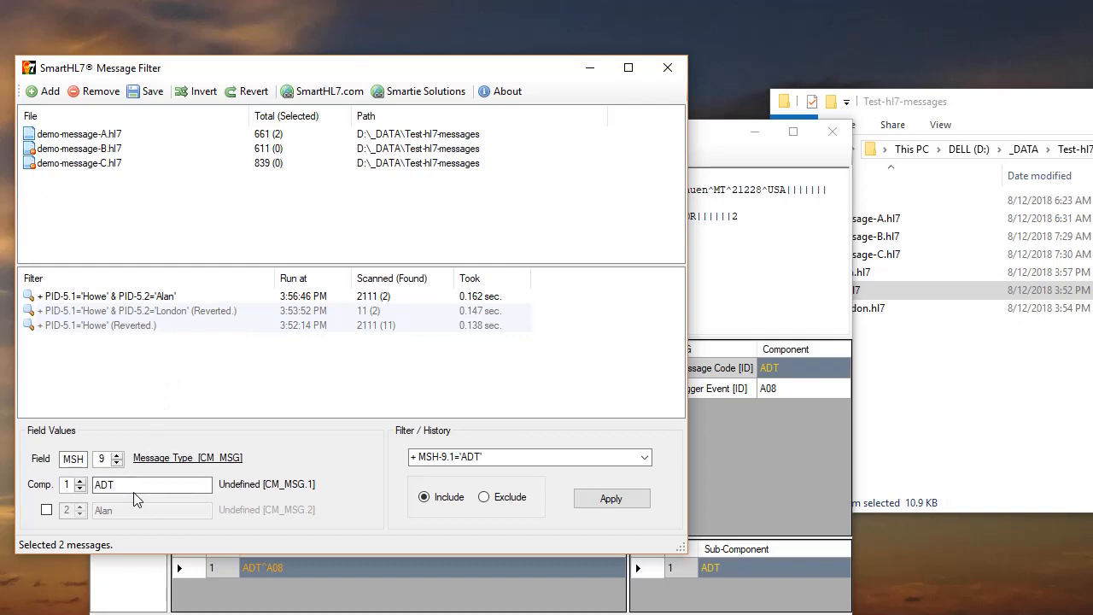
{"action": "left_click", "coordinate": [606, 501]}
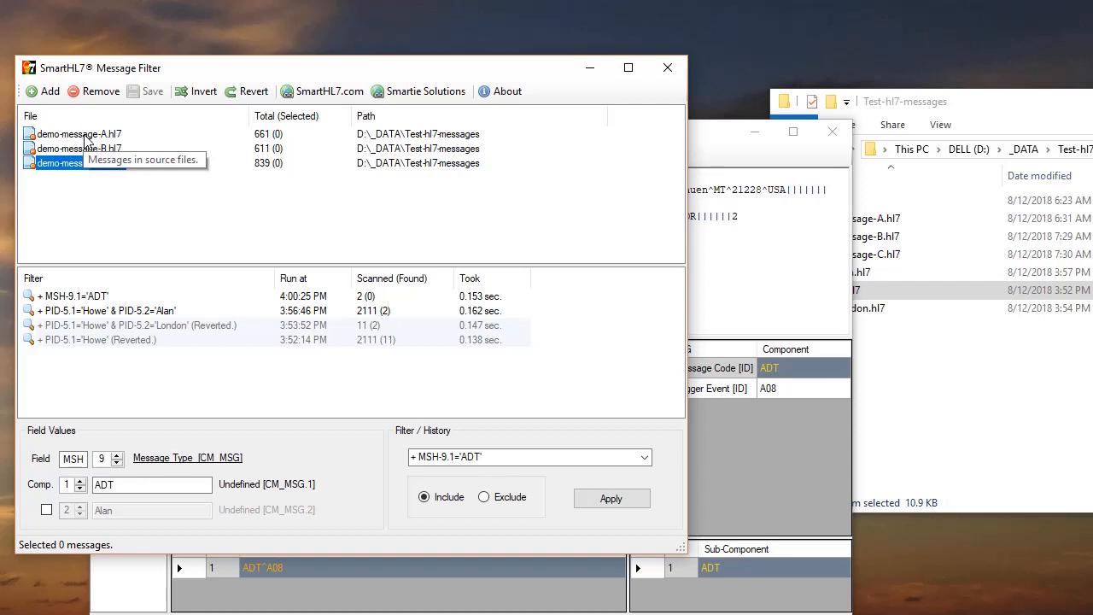
- Open the HL7 file saved from the patient surname and first name filter, examine both messages' types, and return to the message filter
{"action": "left_click", "coordinate": [961, 361]}
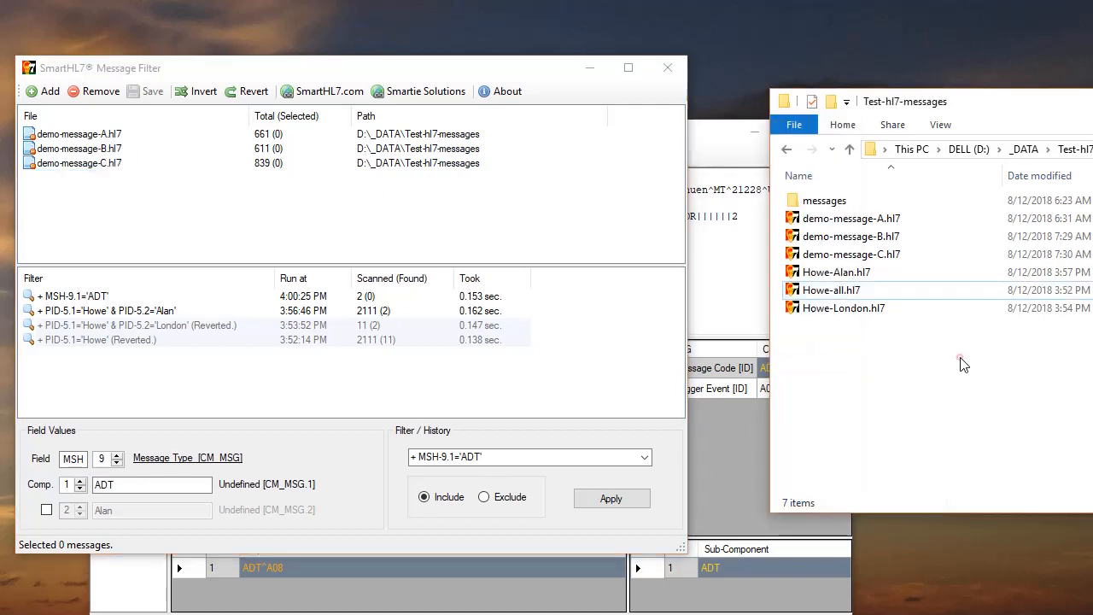
{"action": "left_click", "coordinate": [850, 277]}
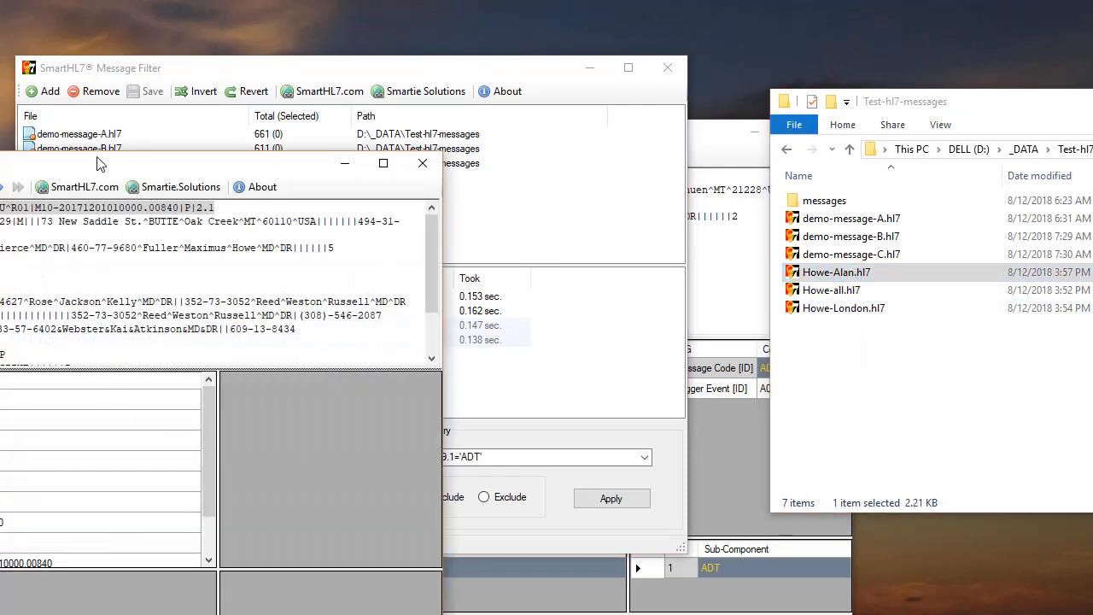
{"action": "left_click_drag", "start_coordinate": [98, 163], "coordinate": [511, 107]}
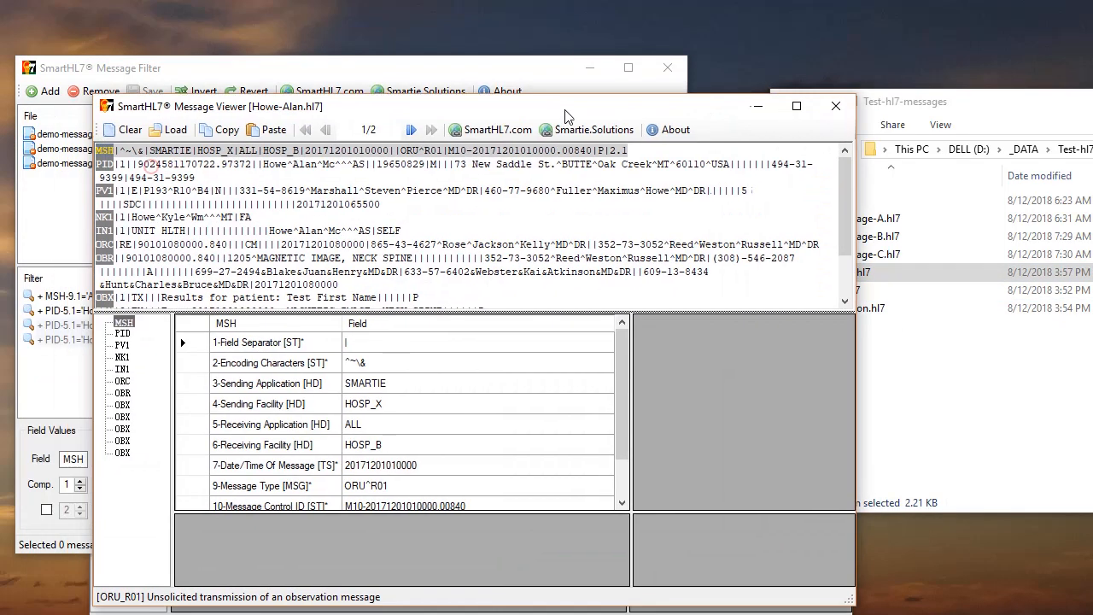
{"action": "left_click", "coordinate": [411, 130]}
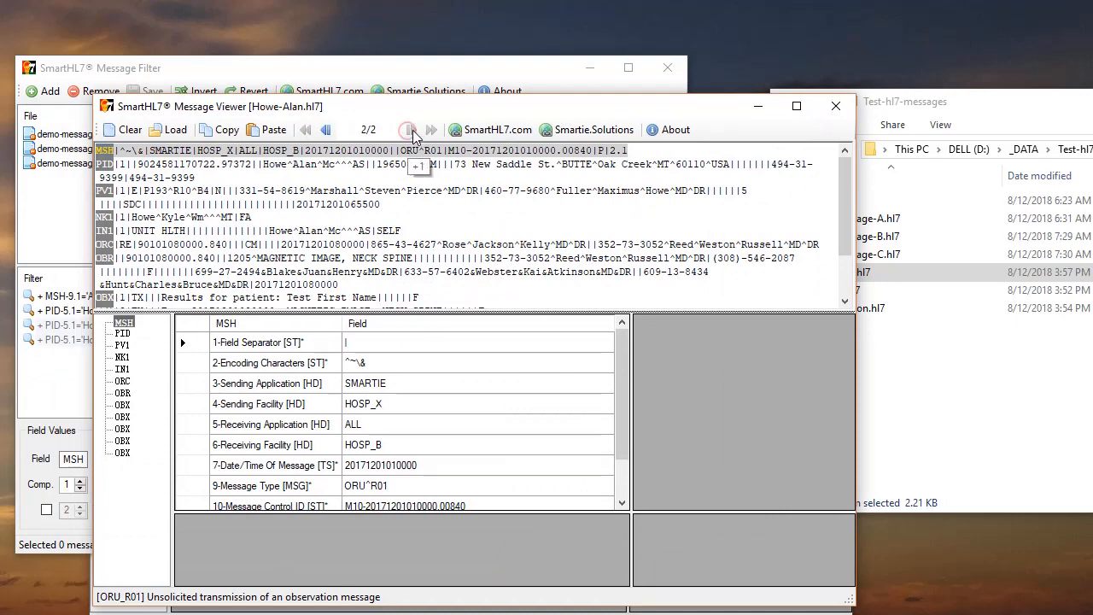
{"action": "left_click", "coordinate": [325, 130]}
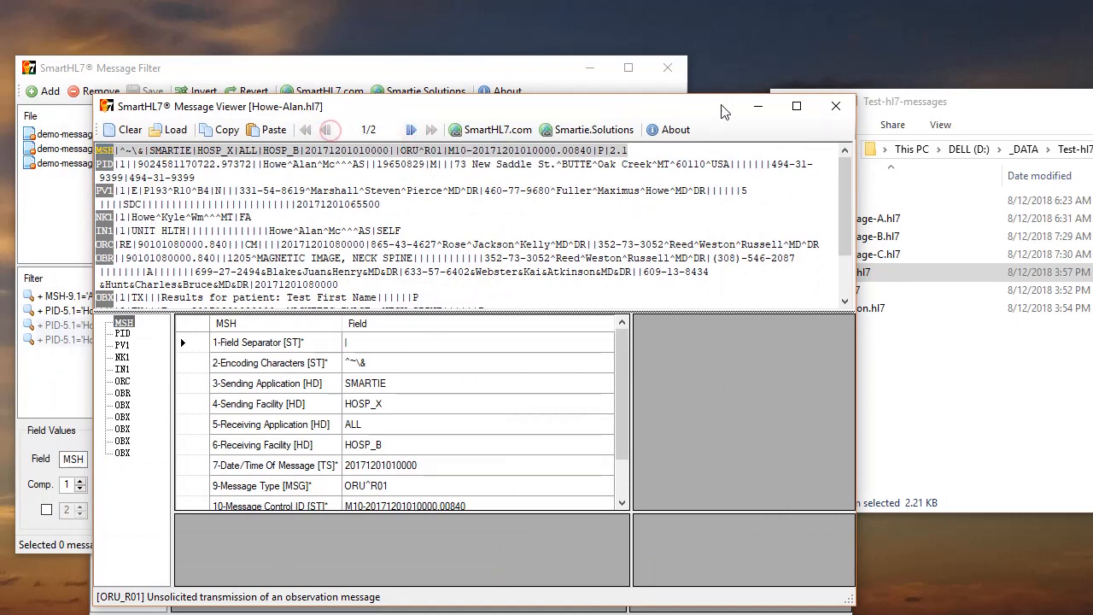
{"action": "left_click", "coordinate": [751, 108]}
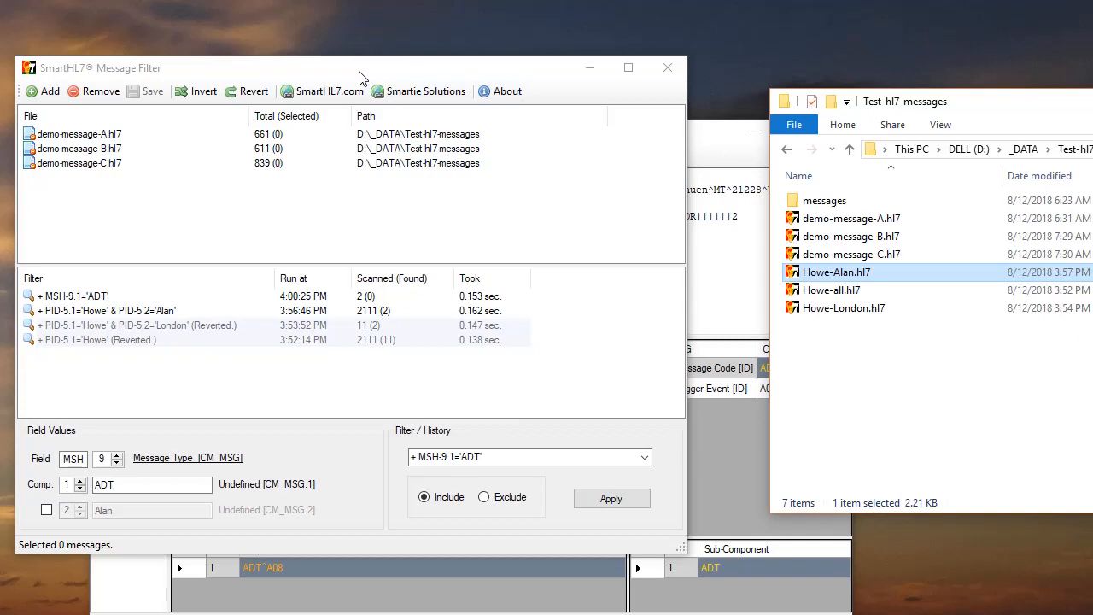
{"action": "left_click_drag", "start_coordinate": [358, 78], "coordinate": [368, 53]}
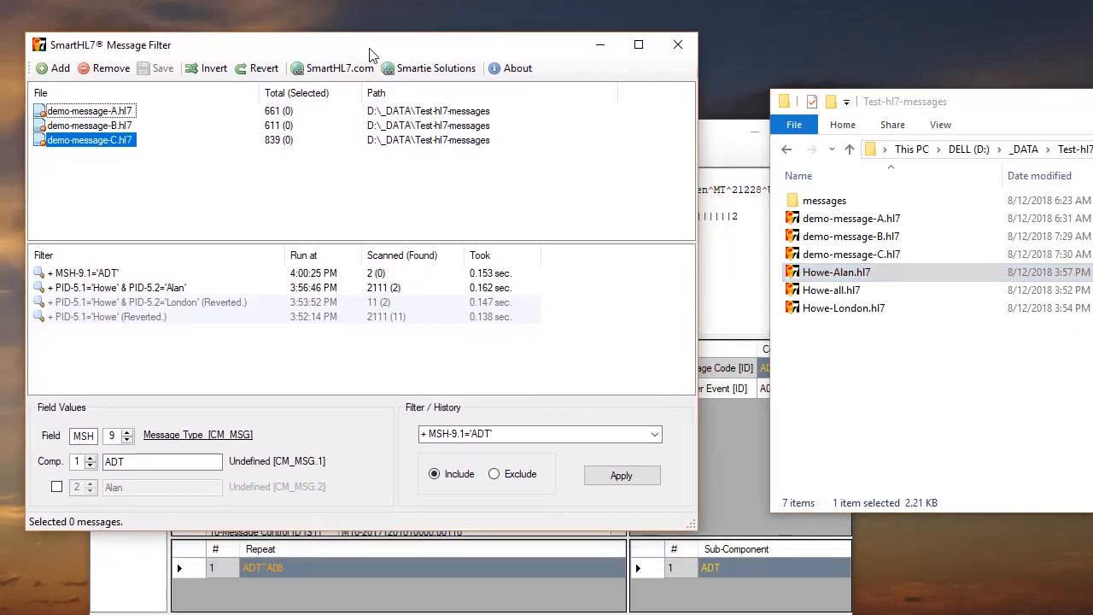